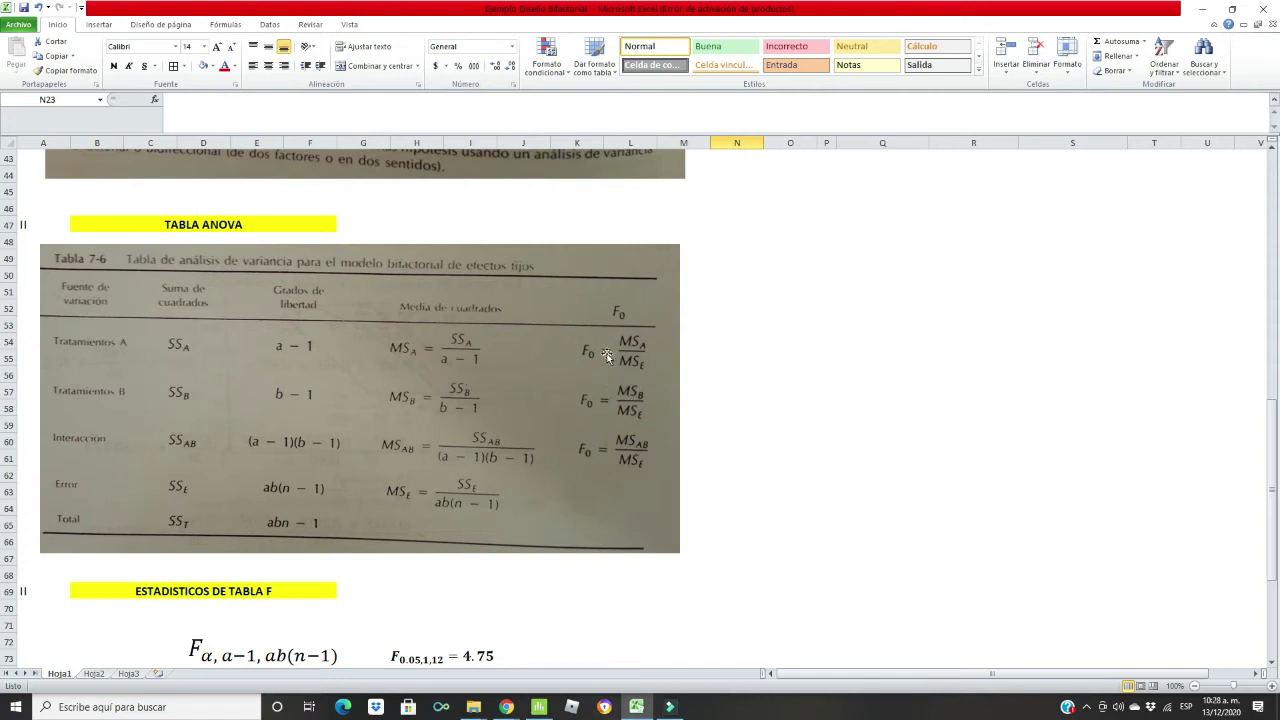
- Examine the F-table statistics below the ANOVA table and return to the problem data at the start of the sheet
scroll(663, 403, "down", 6)
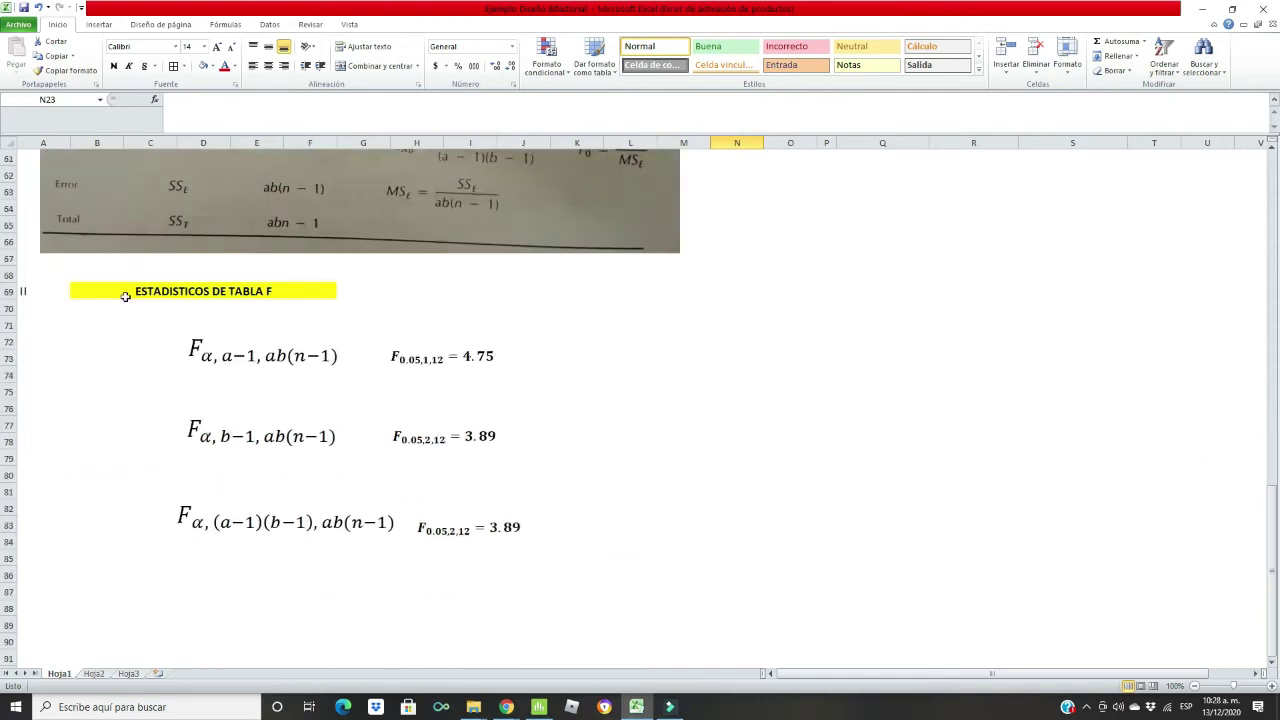
left_click(192, 291)
left_click(630, 374)
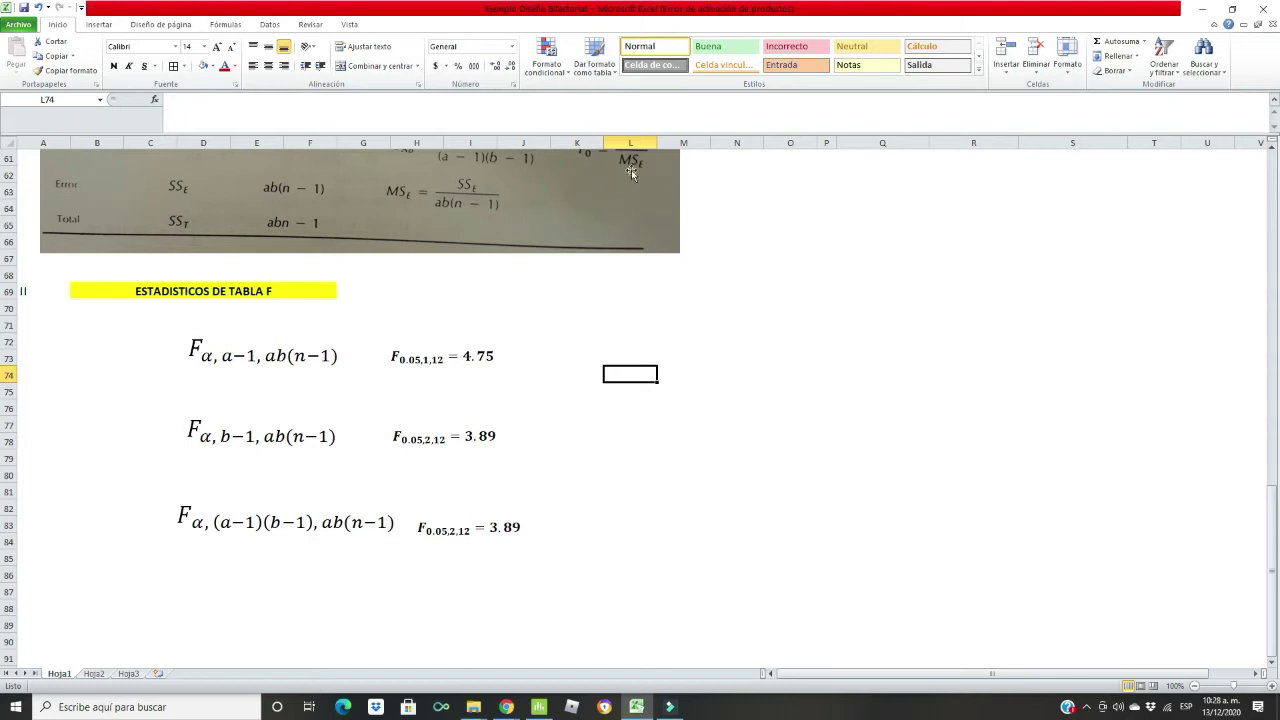
scroll(432, 268, "up", 2)
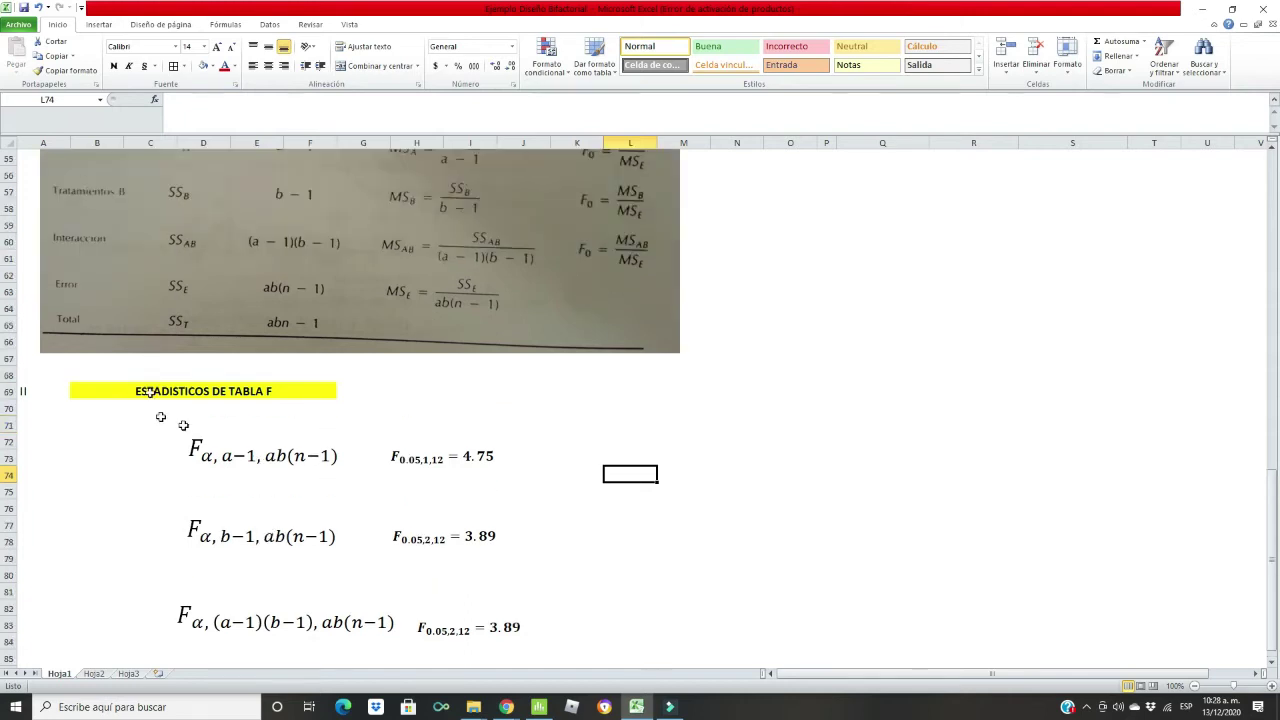
scroll(200, 366, "down", 3)
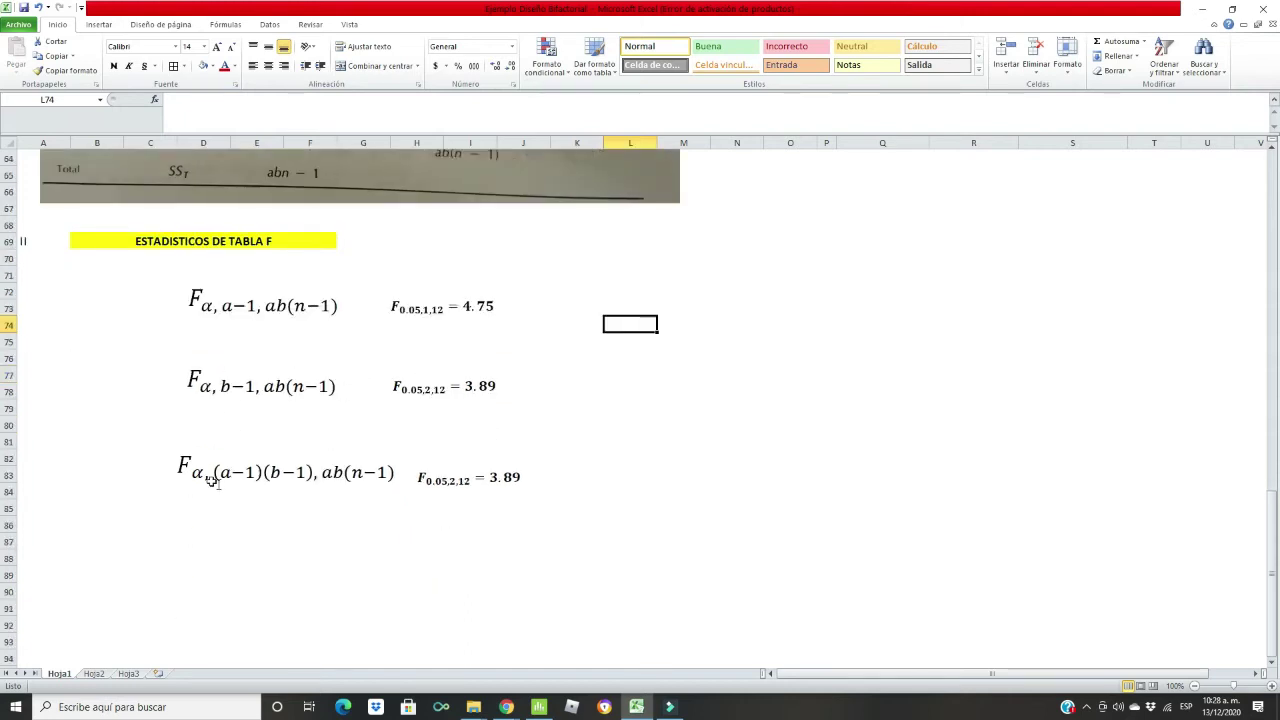
scroll(465, 478, "up", 15)
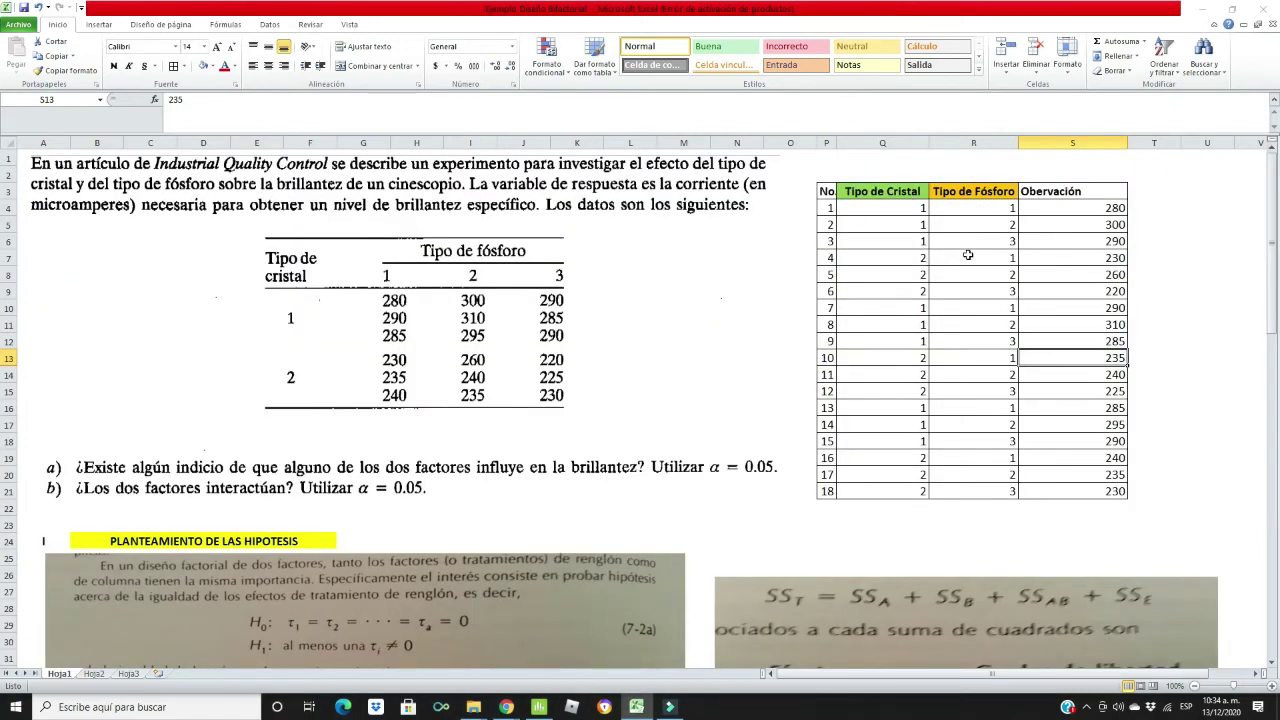
- Switch to Minitab and start creating a factorial design of the general full factorial type with 2 factors
left_click(546, 710)
left_click(265, 438)
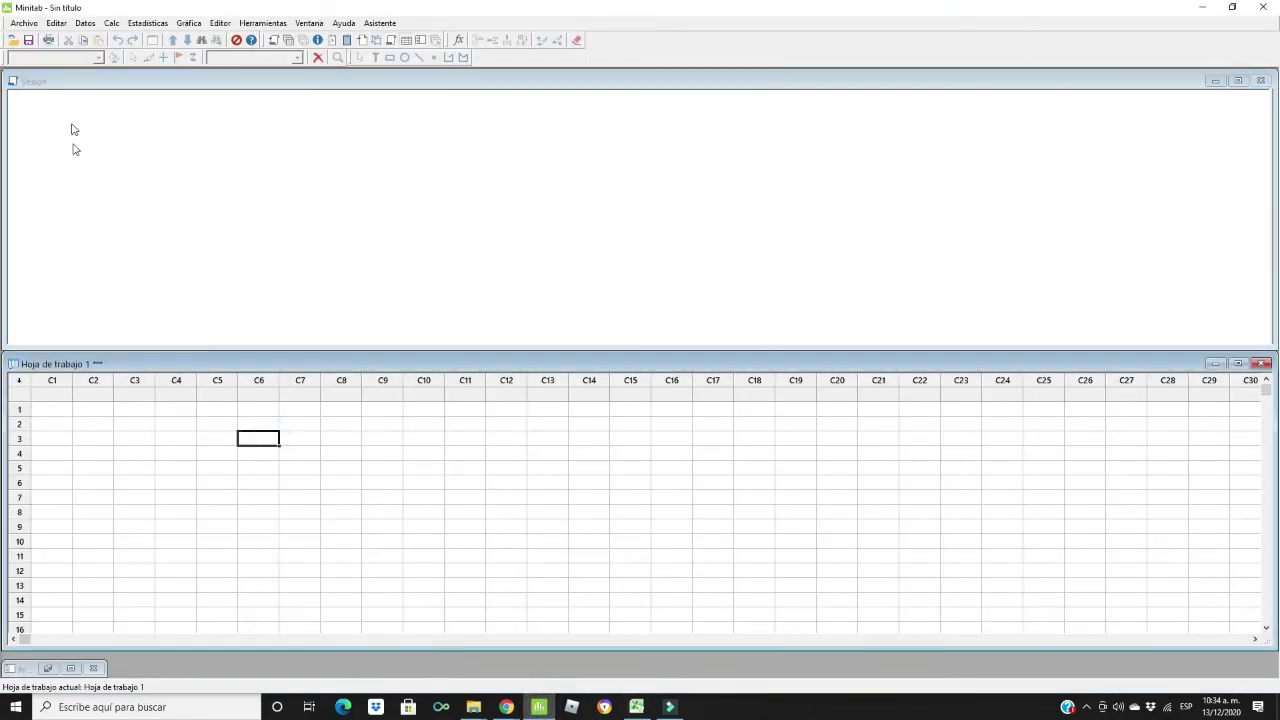
left_click(142, 25)
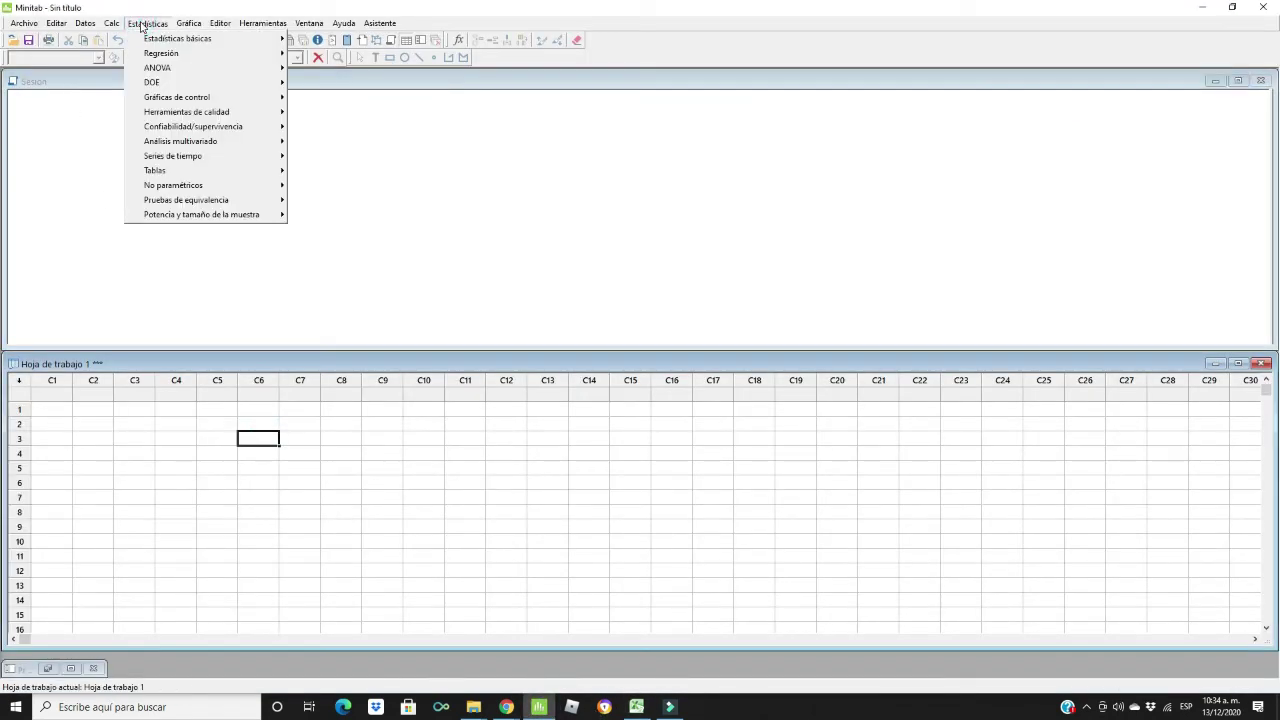
mouse_move(150, 84)
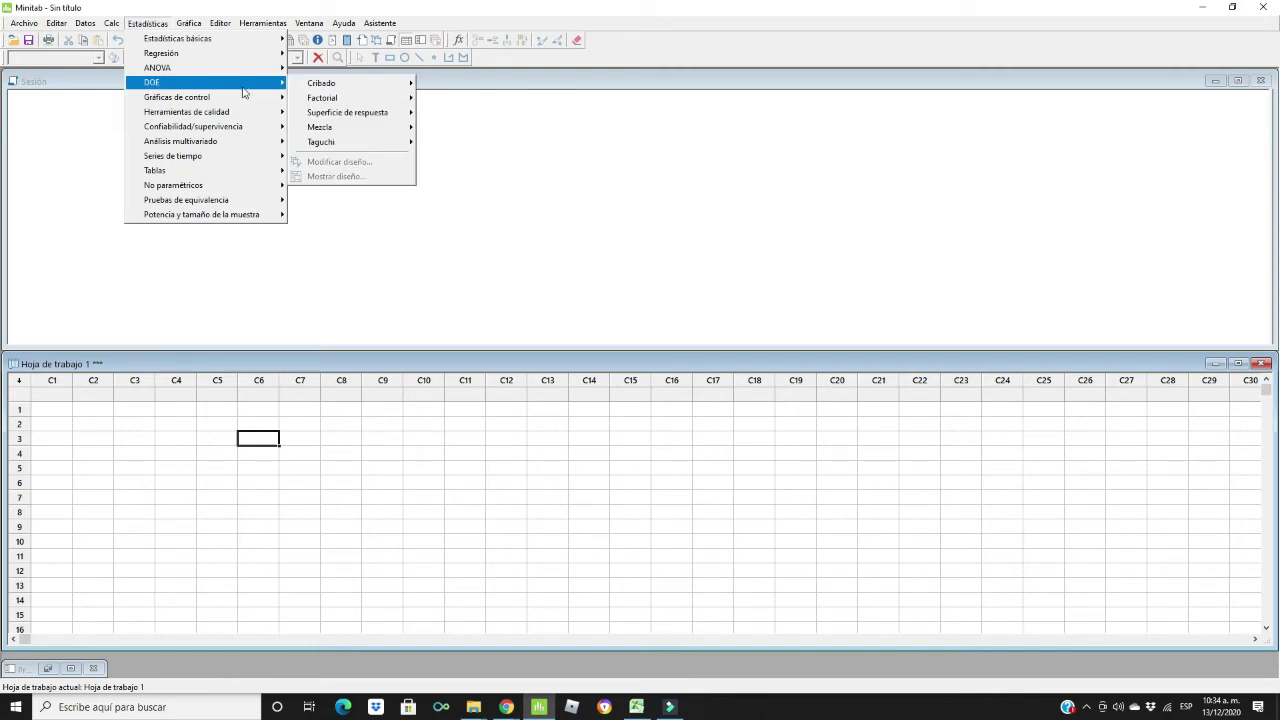
mouse_move(385, 102)
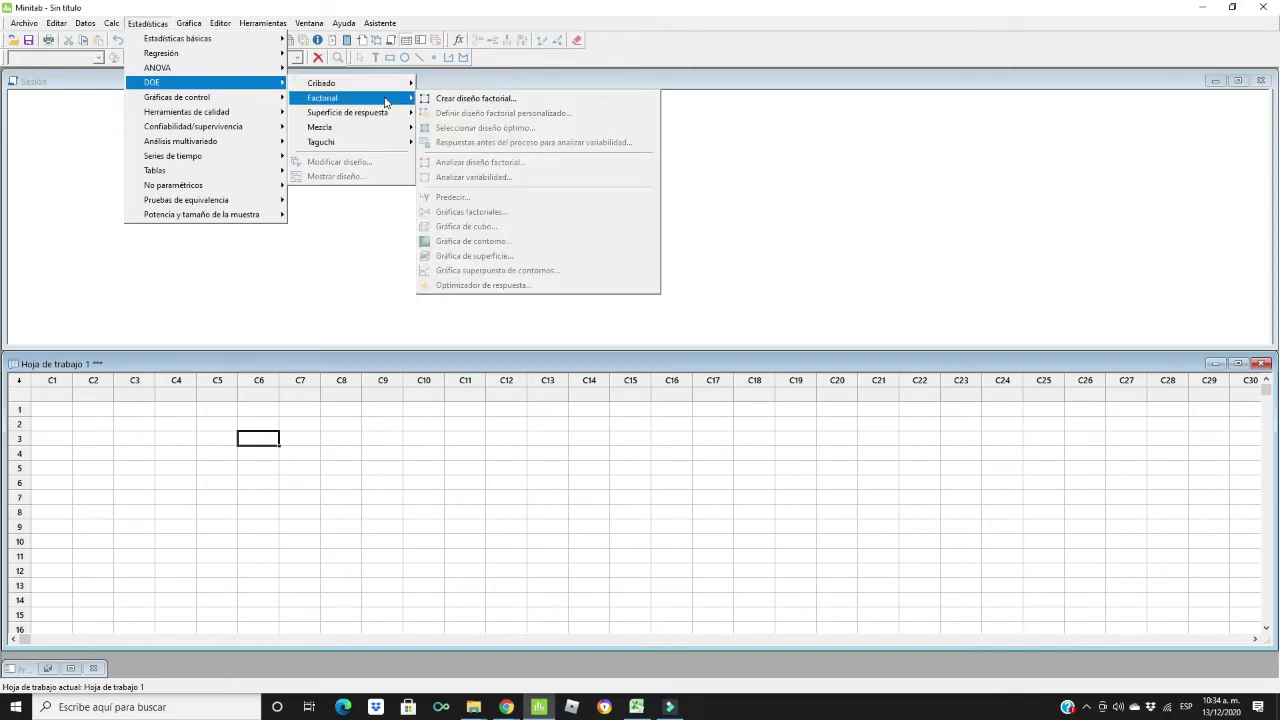
left_click(462, 102)
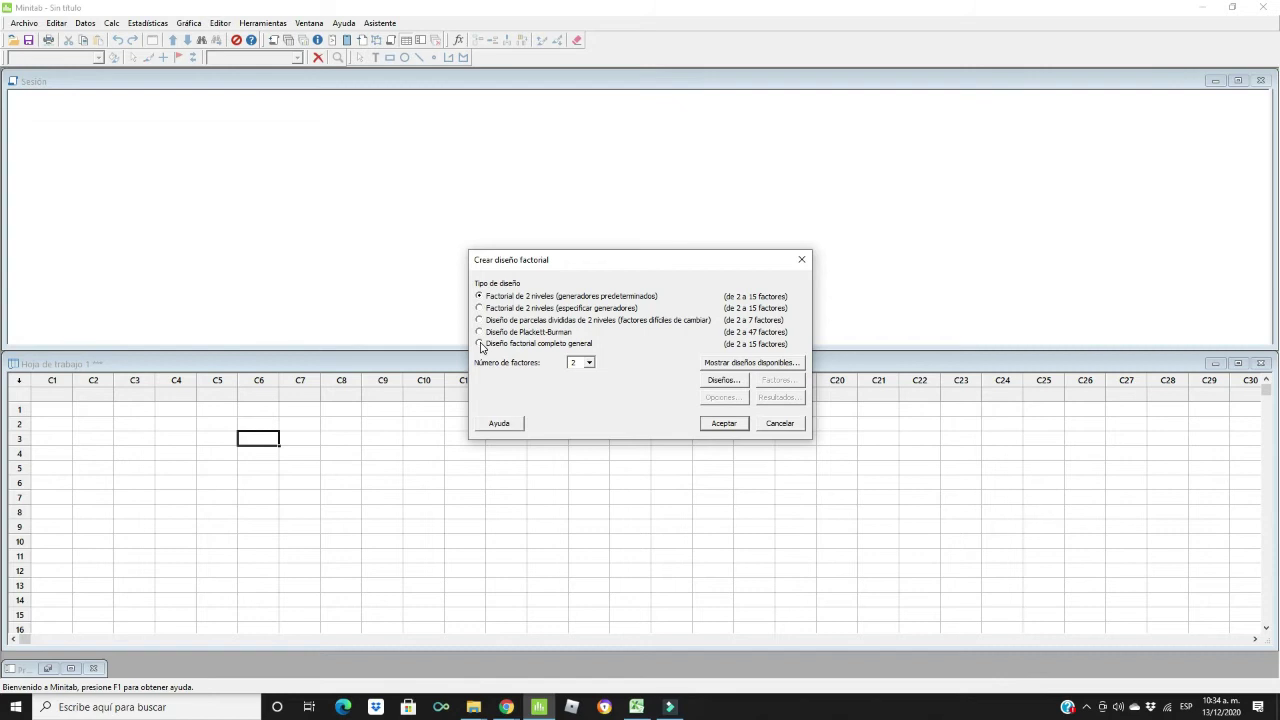
left_click(590, 363)
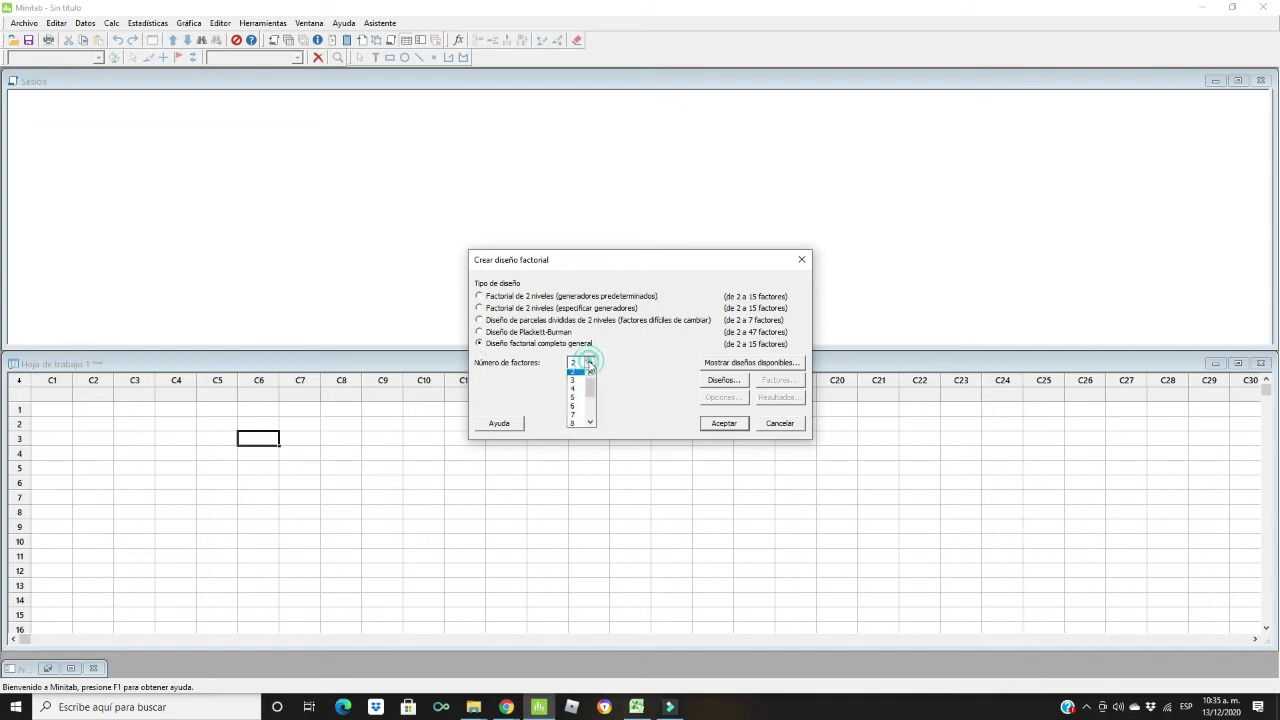
left_click(573, 375)
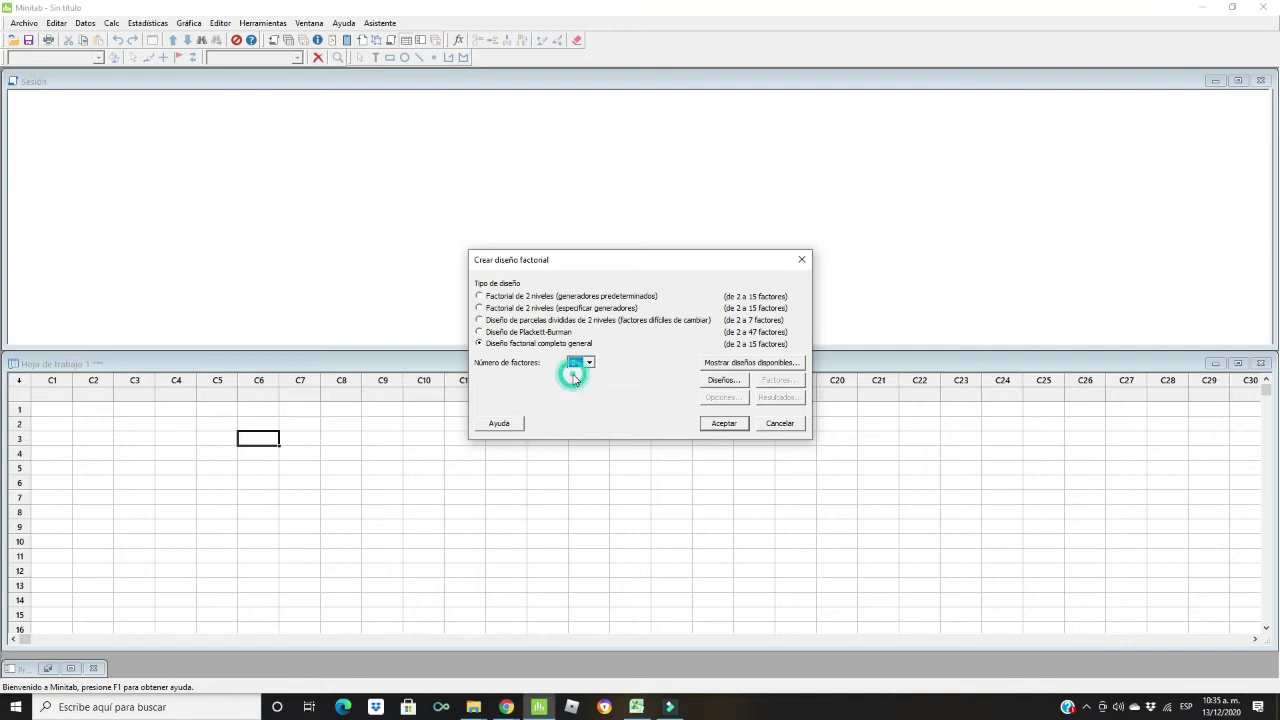
- In the design settings, name factor A "Tipo de Cristal" and factor B "Tipo de Fósforo"
left_click(722, 382)
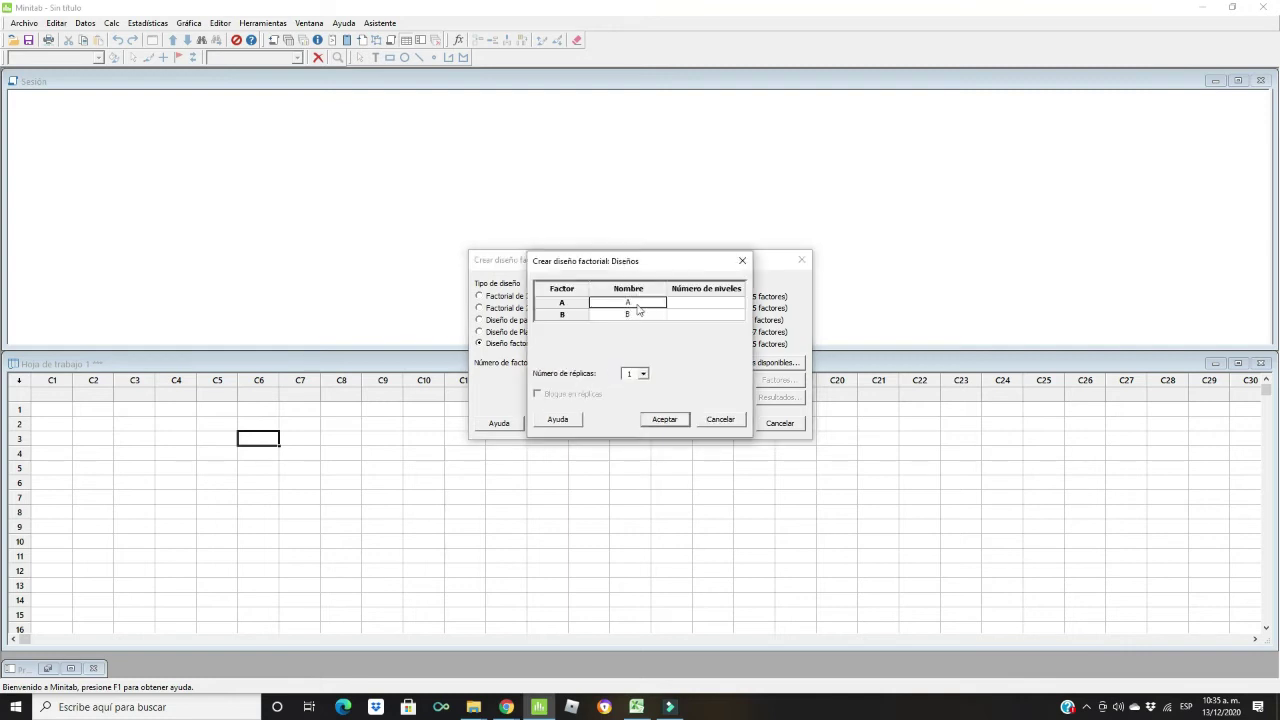
left_click(627, 303)
type("Tipo de Cristal")
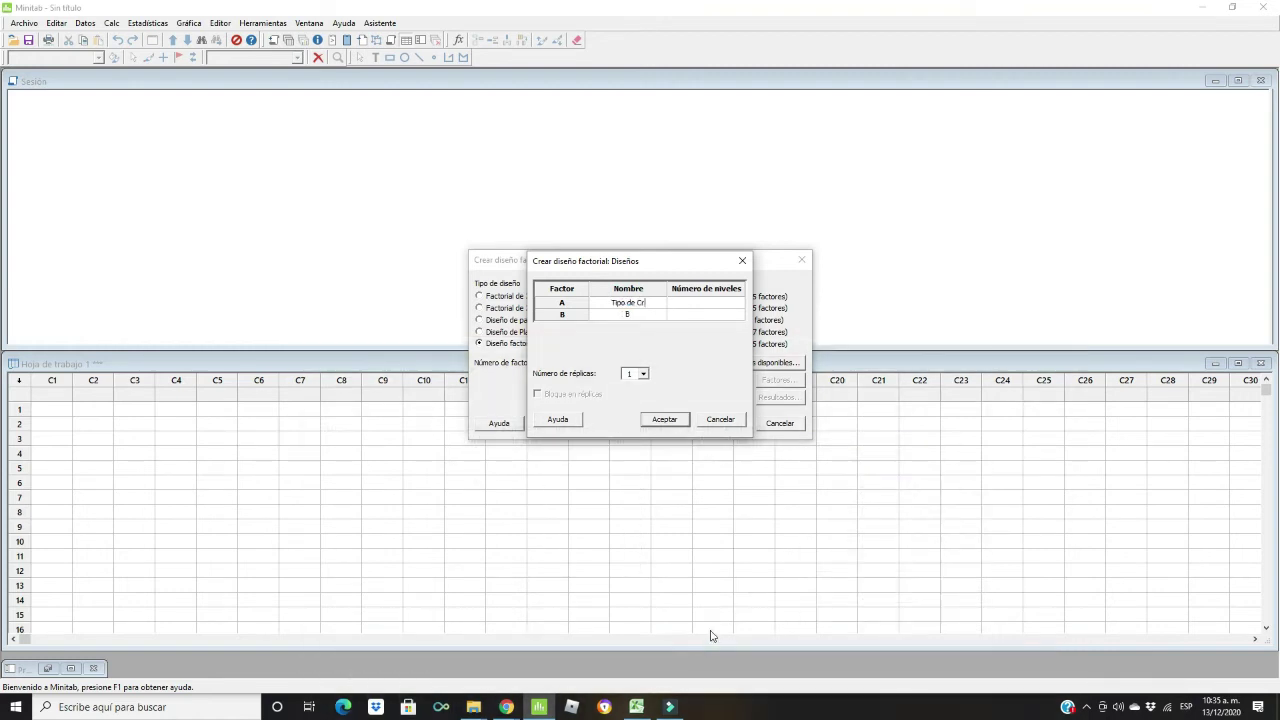
left_click(628, 315)
type("Tipo de Fósforo")
- Set the number of levels to 2 for Tipo de Cristal and 3 for Tipo de Fósforo
left_click(733, 302)
left_click(739, 300)
left_click(737, 316)
left_click(737, 311)
left_click(739, 311)
left_click(740, 313)
- Set the number of replicates to 3 and accept the design settings
left_click(711, 355)
left_click(645, 374)
left_click(630, 409)
left_click(702, 368)
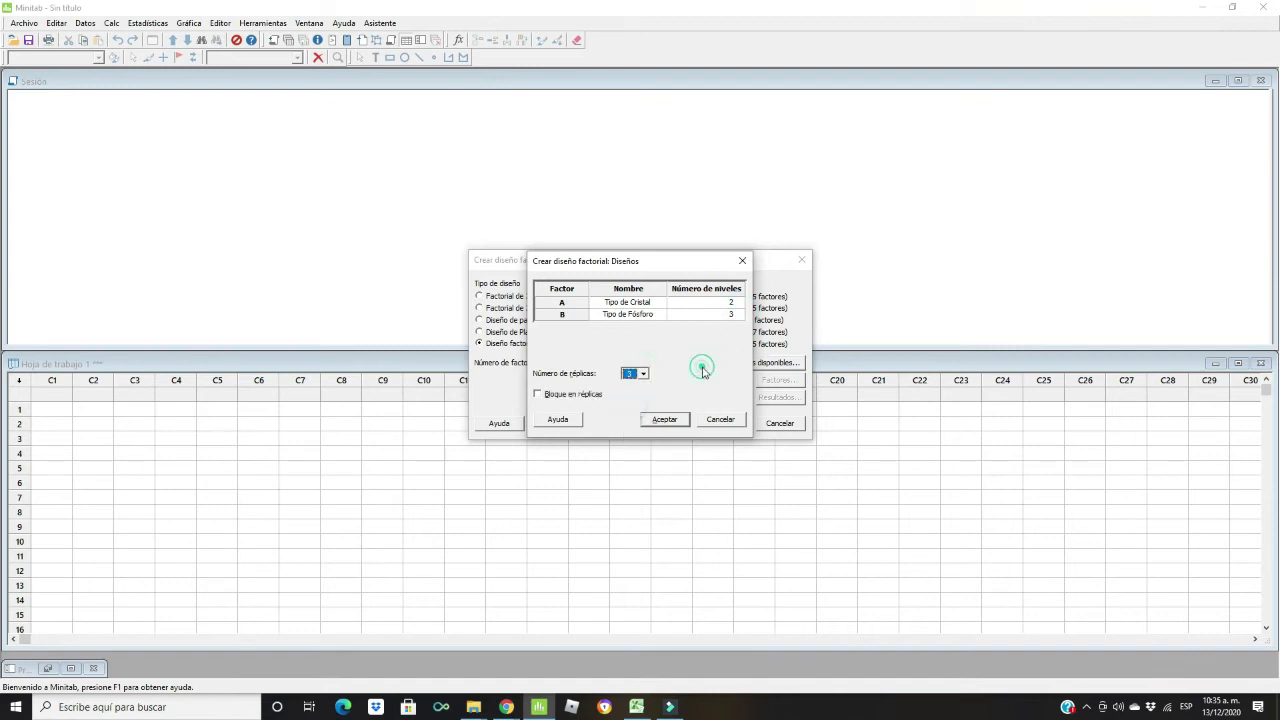
left_click(662, 420)
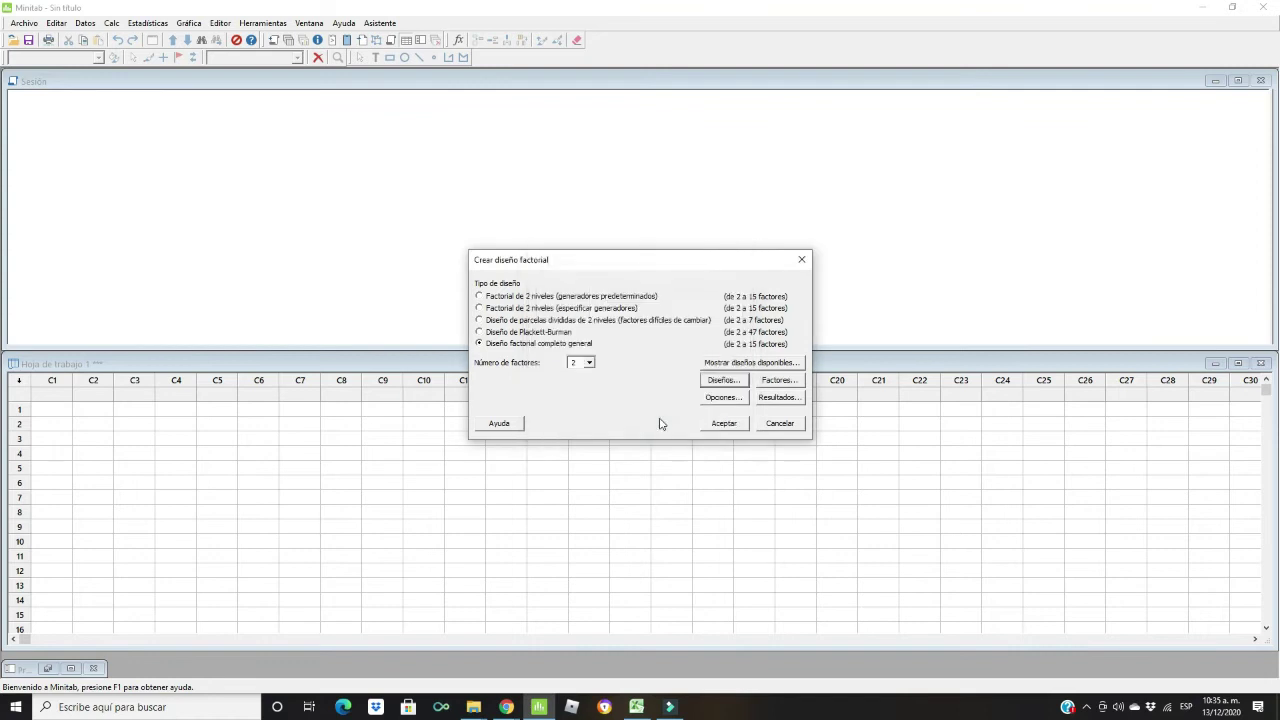
- Turn off run randomization in the design options and generate the factorial design in the worksheet
left_click(733, 400)
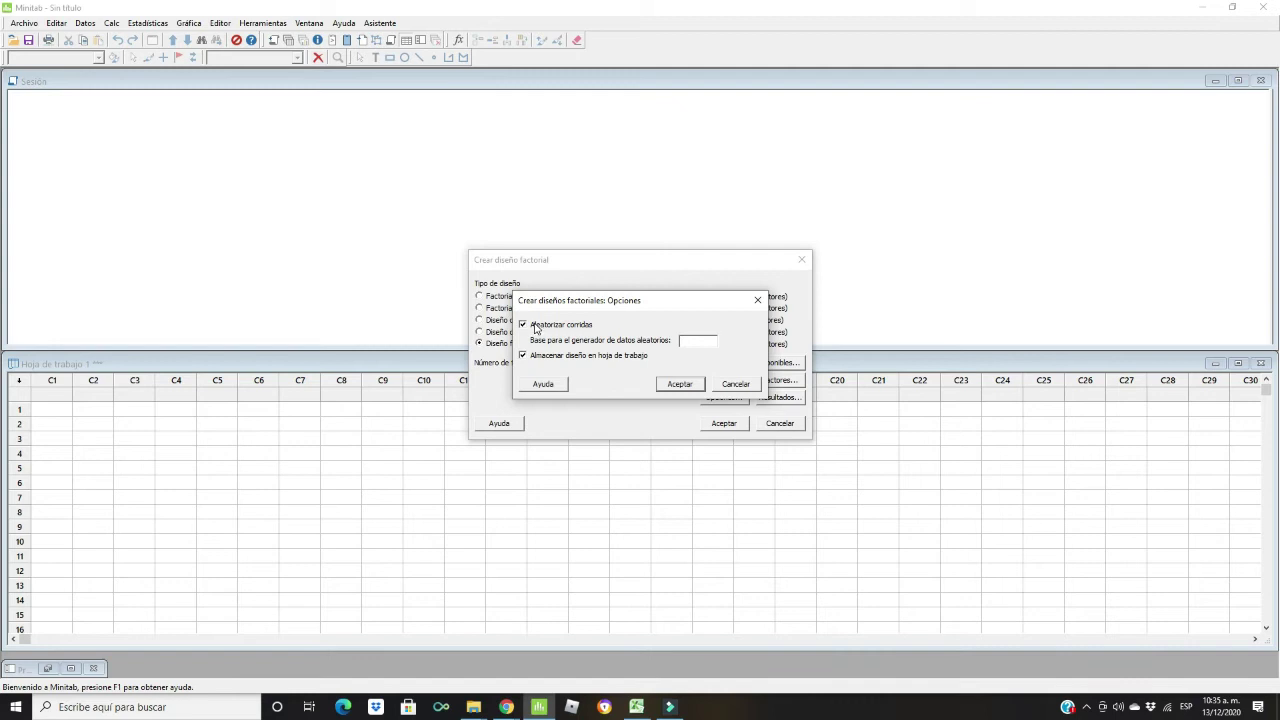
left_click(536, 327)
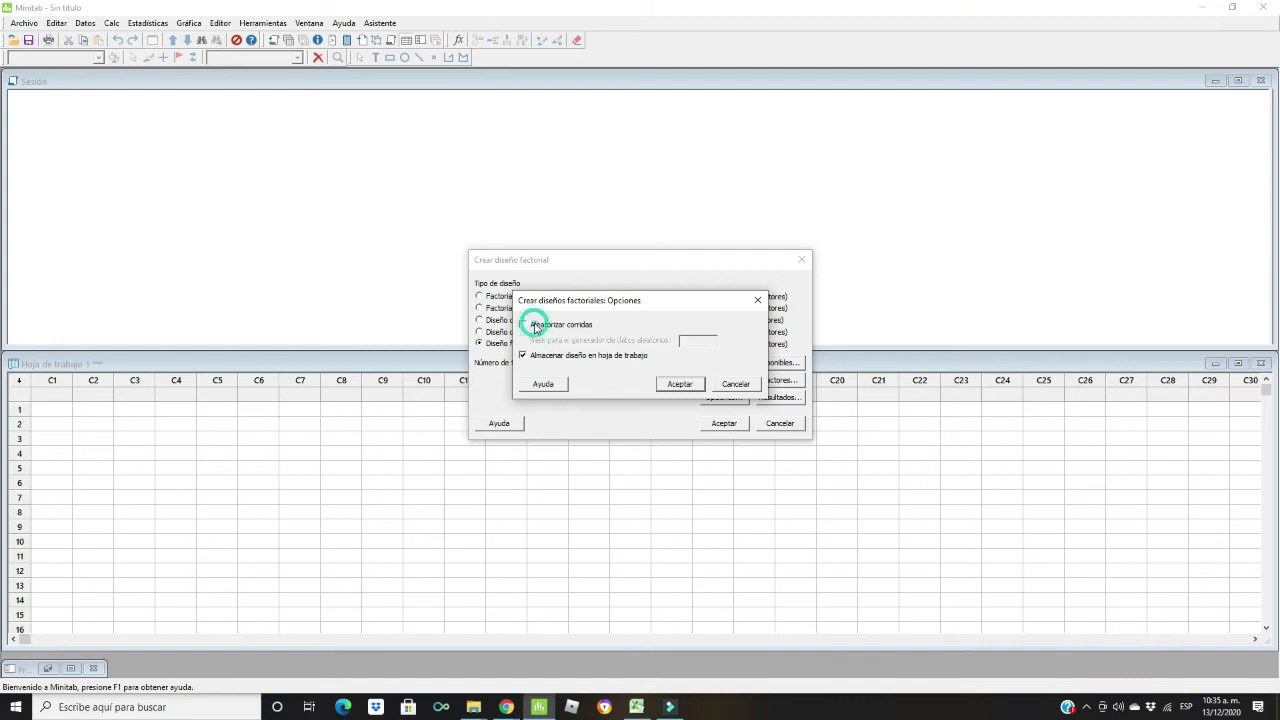
left_click(682, 389)
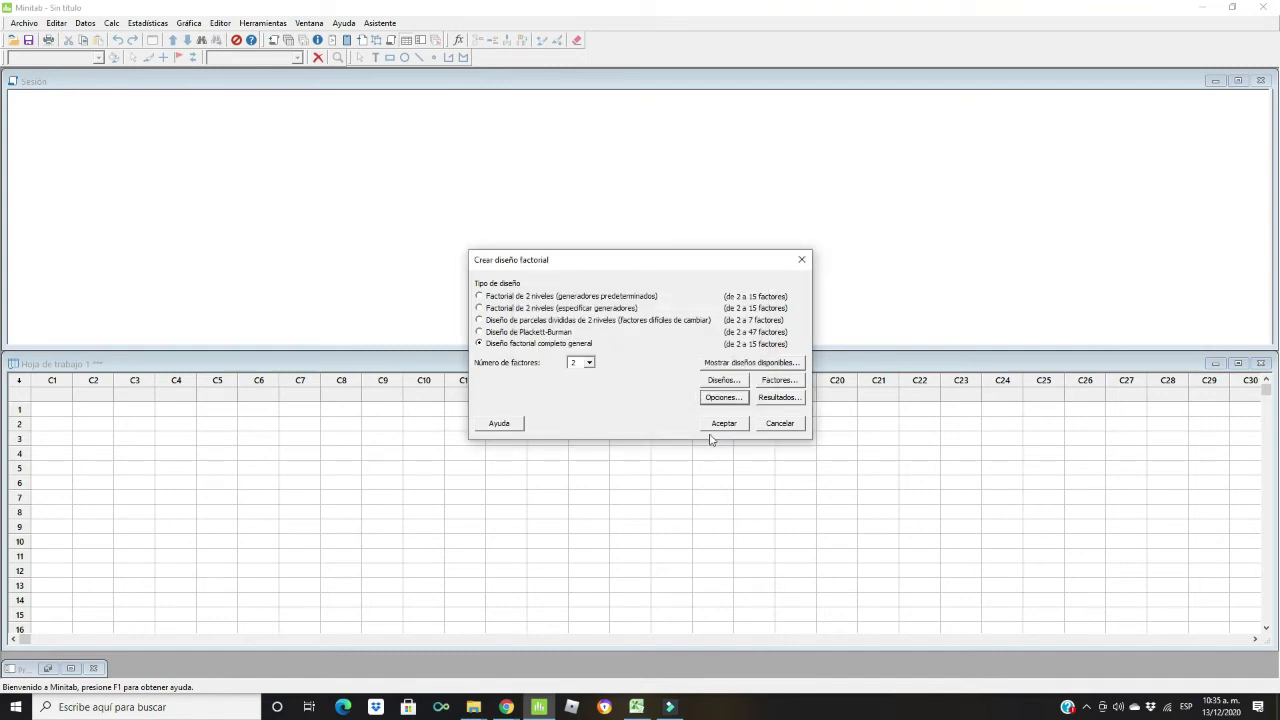
left_click(724, 424)
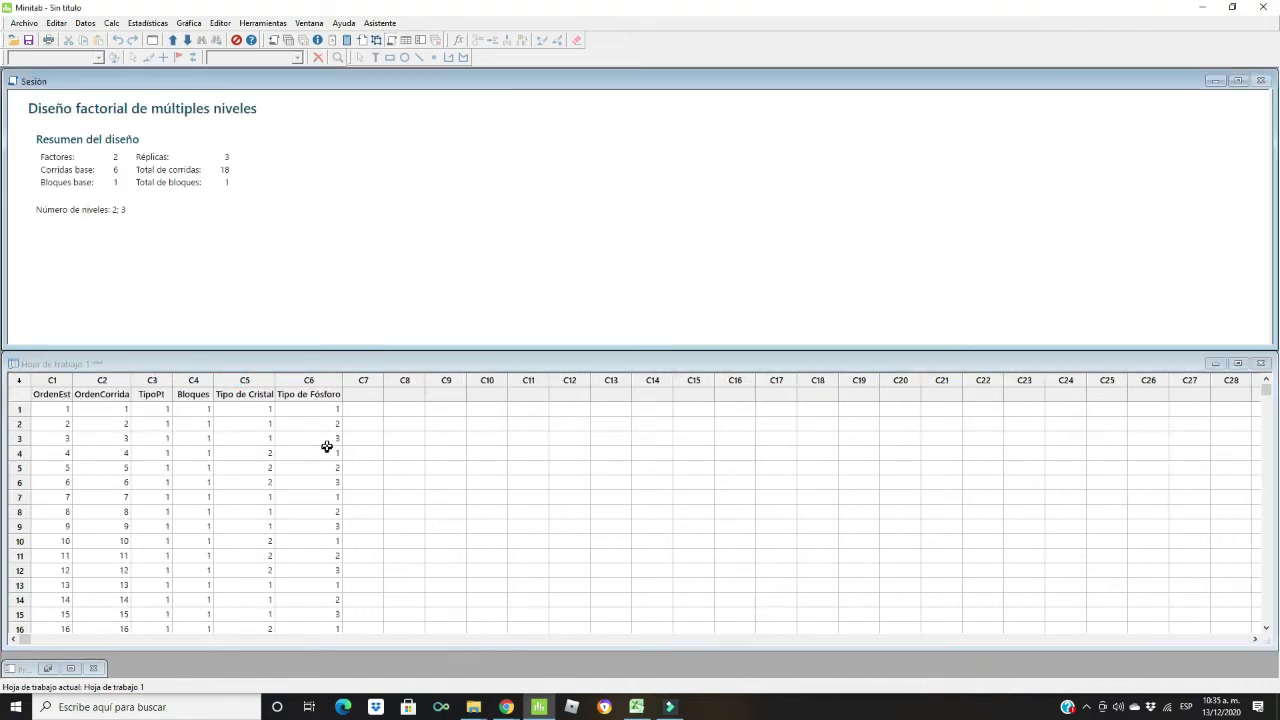
- Examine the generated Tipo de Cristal and Tipo de Fósforo level combinations and the empty column C7 beside them
scroll(328, 446, "down", 2)
scroll(366, 429, "up", 2)
left_click(362, 405)
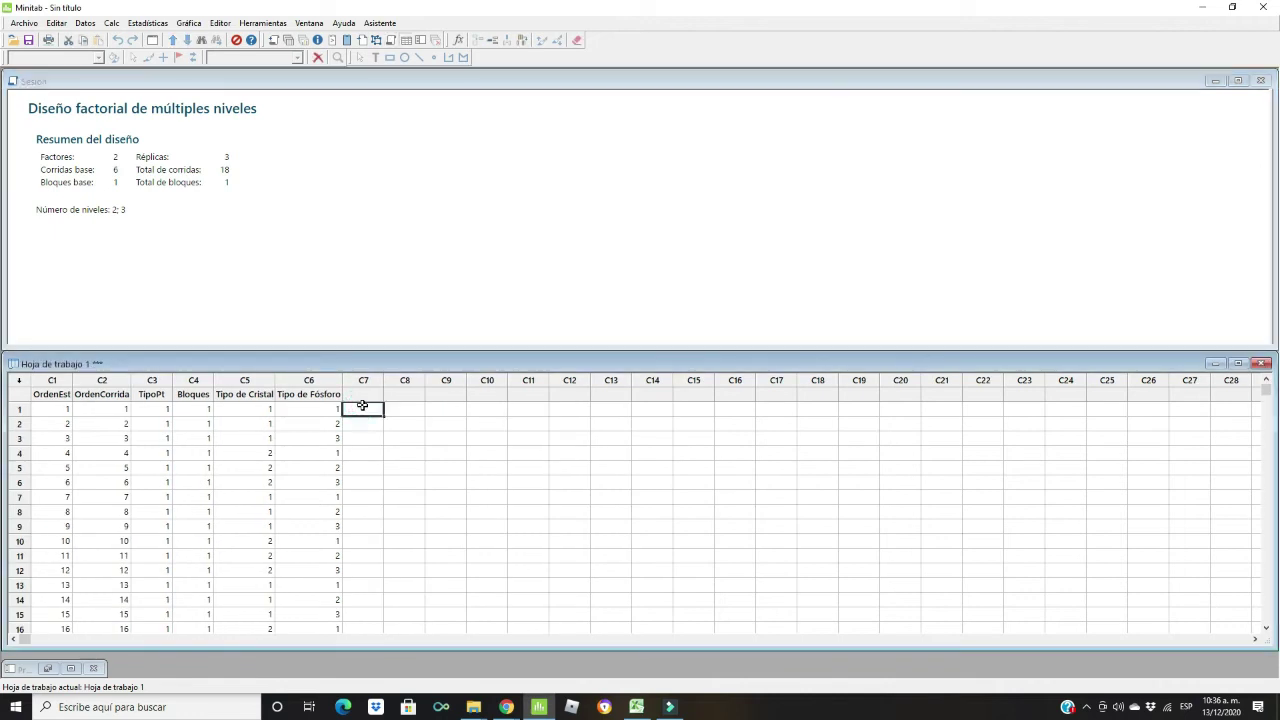
left_click(364, 398)
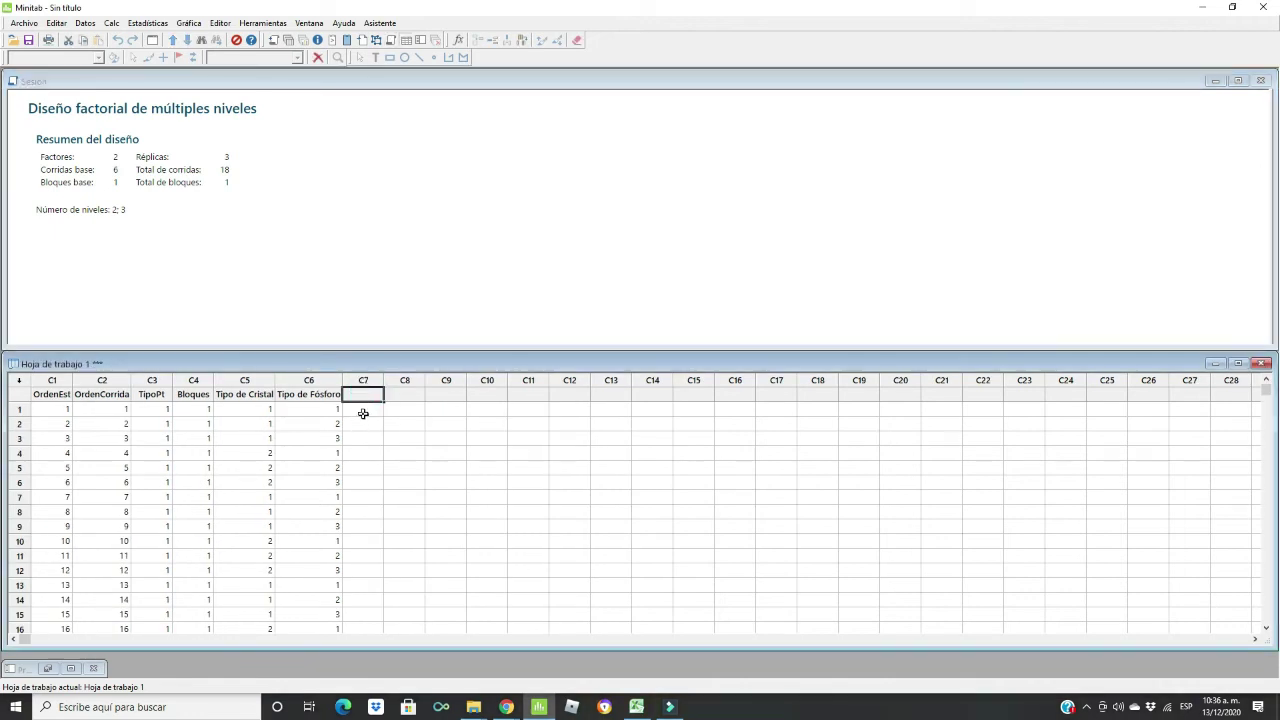
left_click(363, 411)
left_click_drag(249, 409, 316, 580)
scroll(323, 538, "up", 1)
scroll(323, 538, "up", 1)
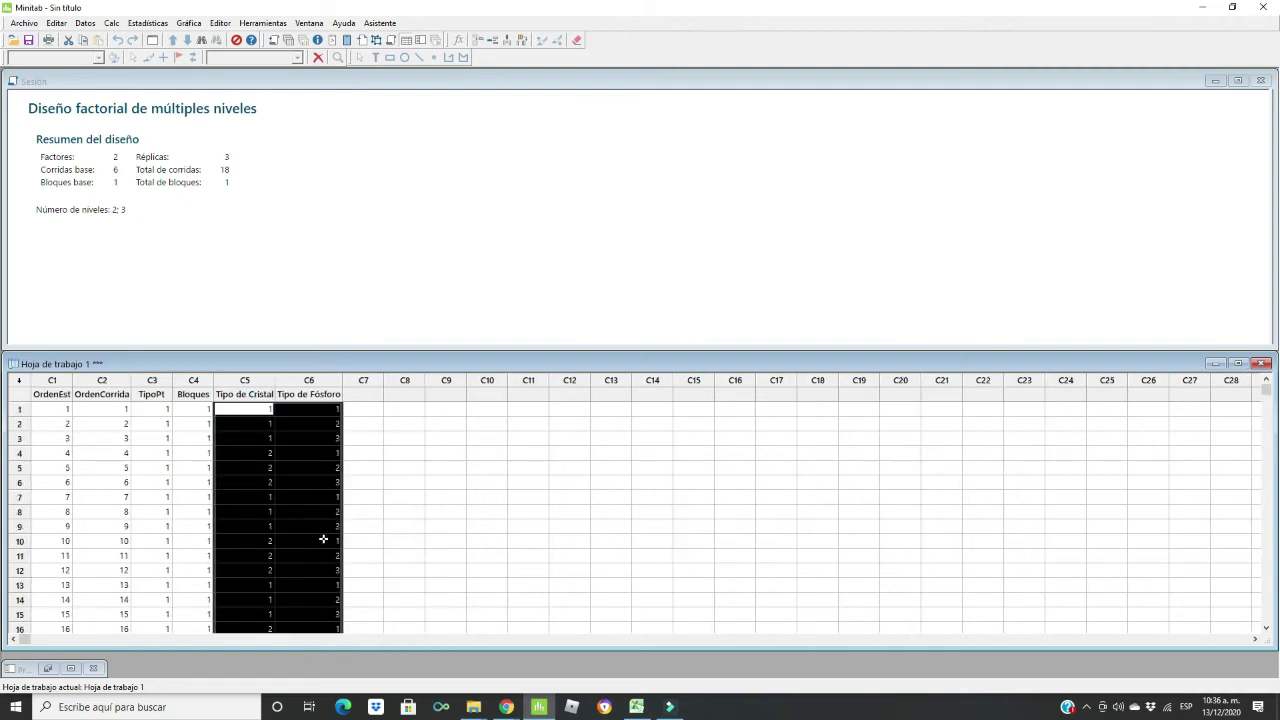
left_click(363, 410)
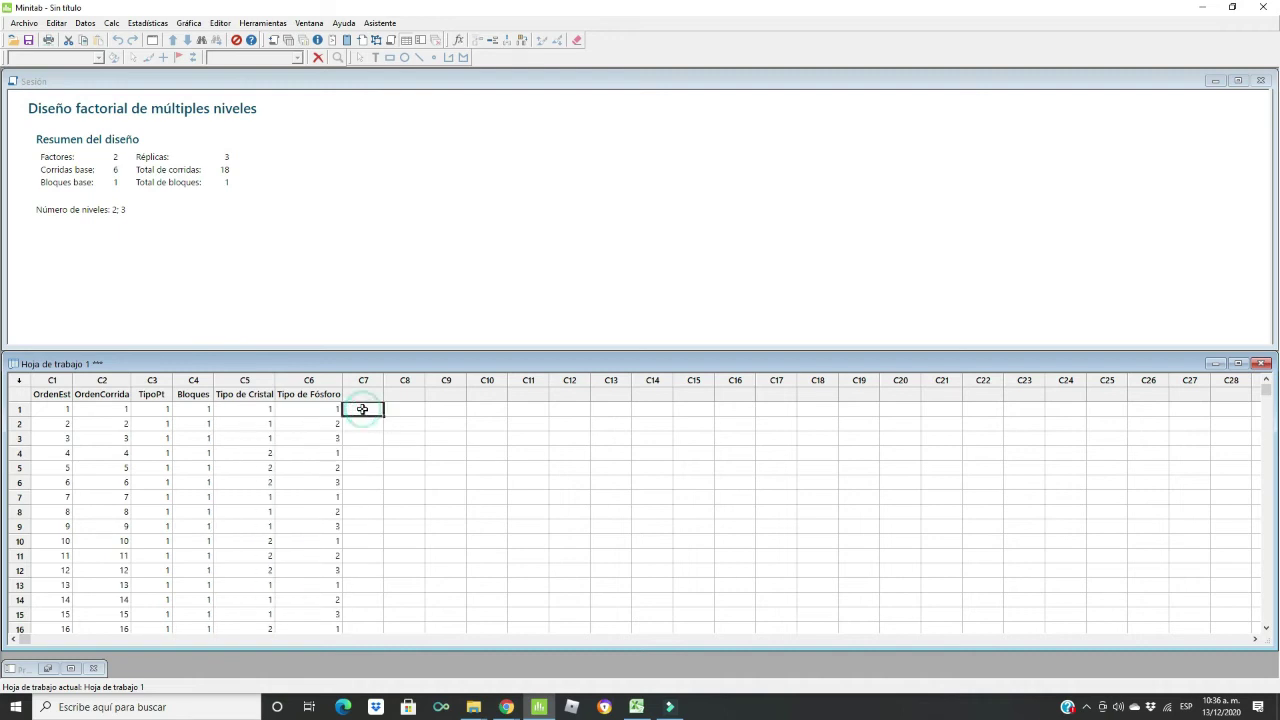
- Switch to Excel, check the factor columns and copy the 18 observation values in S4:S21
left_click(638, 708)
left_click_drag(1092, 204, 1090, 490)
left_click(883, 207)
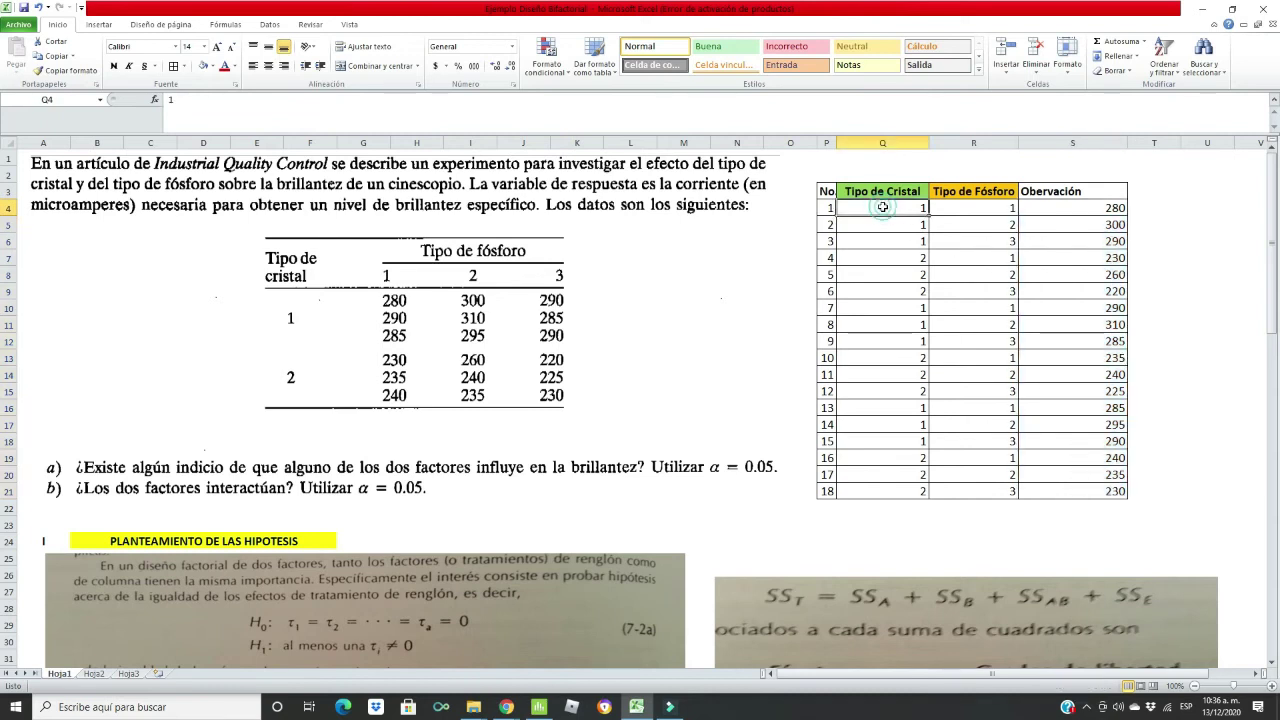
left_click_drag(883, 207, 997, 491)
left_click_drag(1061, 207, 1119, 489)
key("ctrl+c")
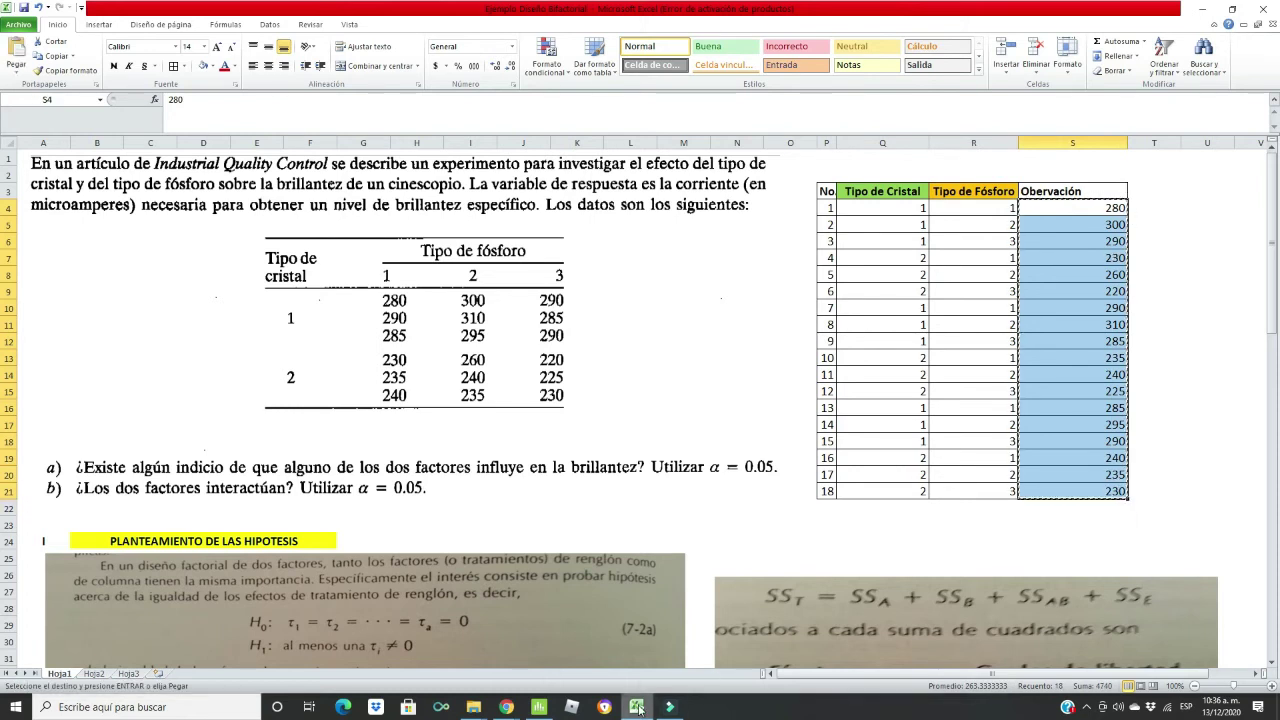
- Switch back to Minitab and paste the copied observations into column C7 starting at row 1
left_click(568, 708)
key("F9")
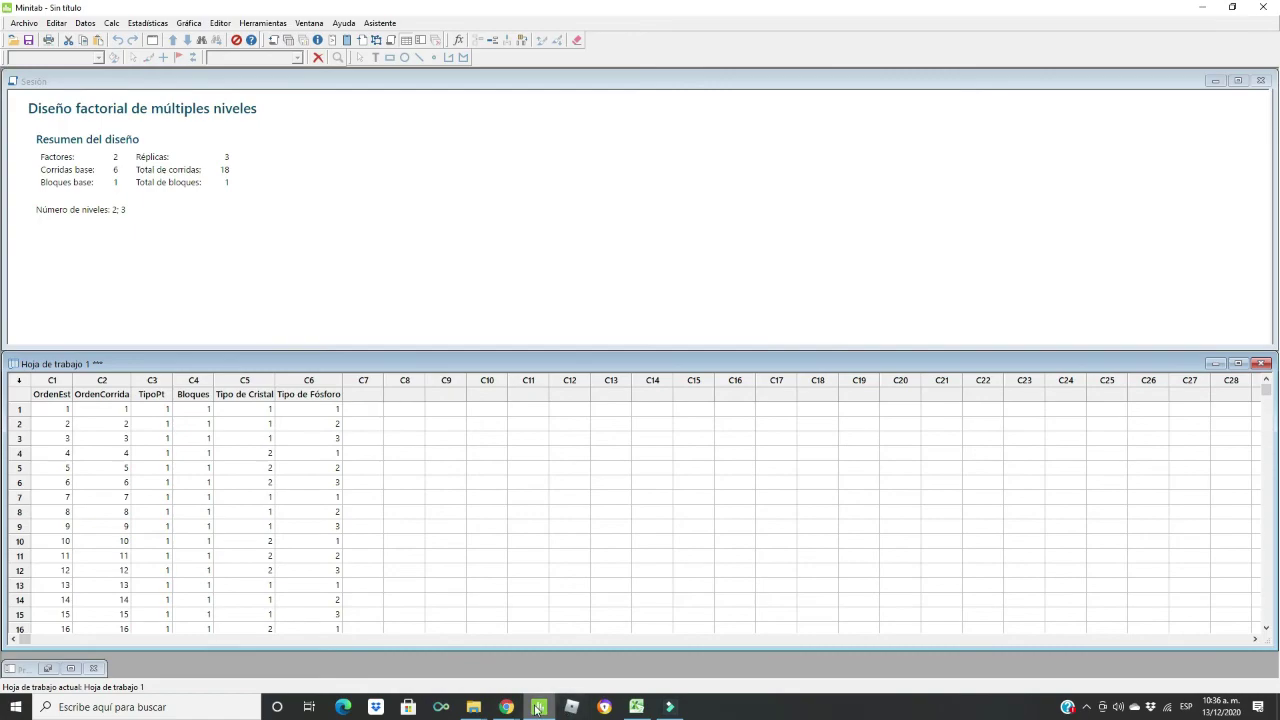
left_click(539, 707)
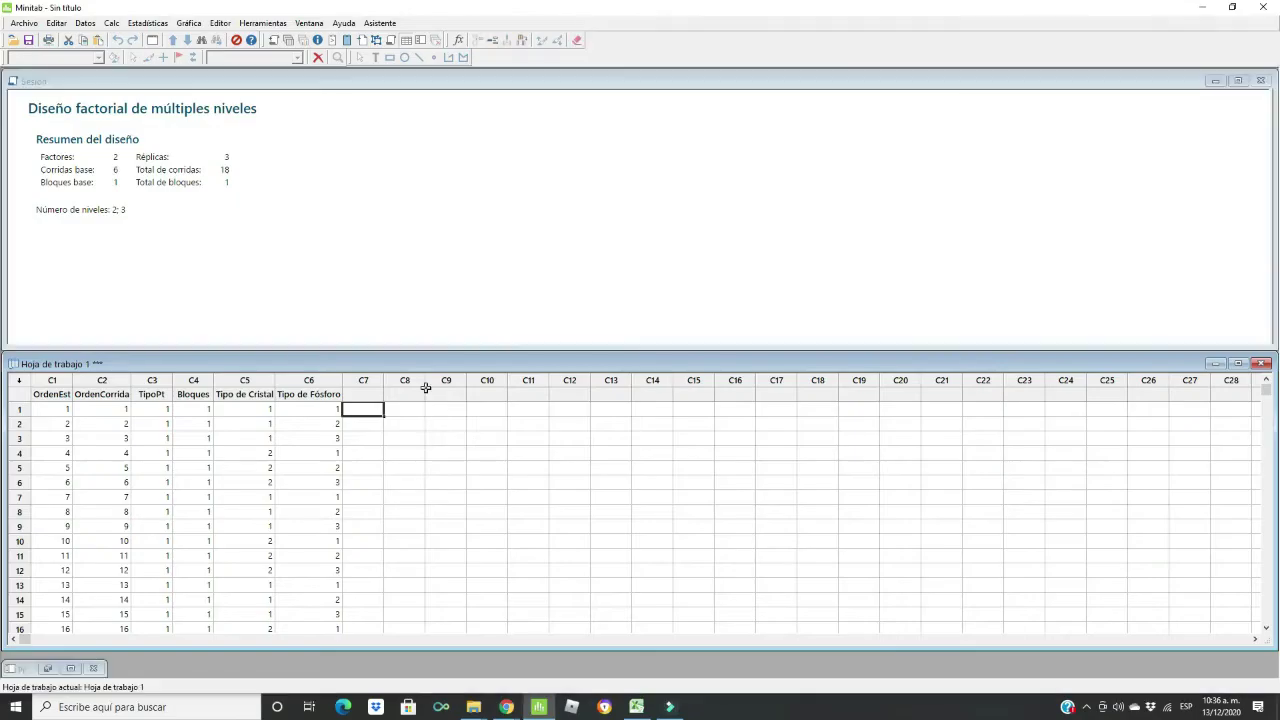
right_click(368, 409)
left_click(368, 409)
key("ctrl+v")
scroll(451, 474, "down", 5)
scroll(363, 517, "up", 5)
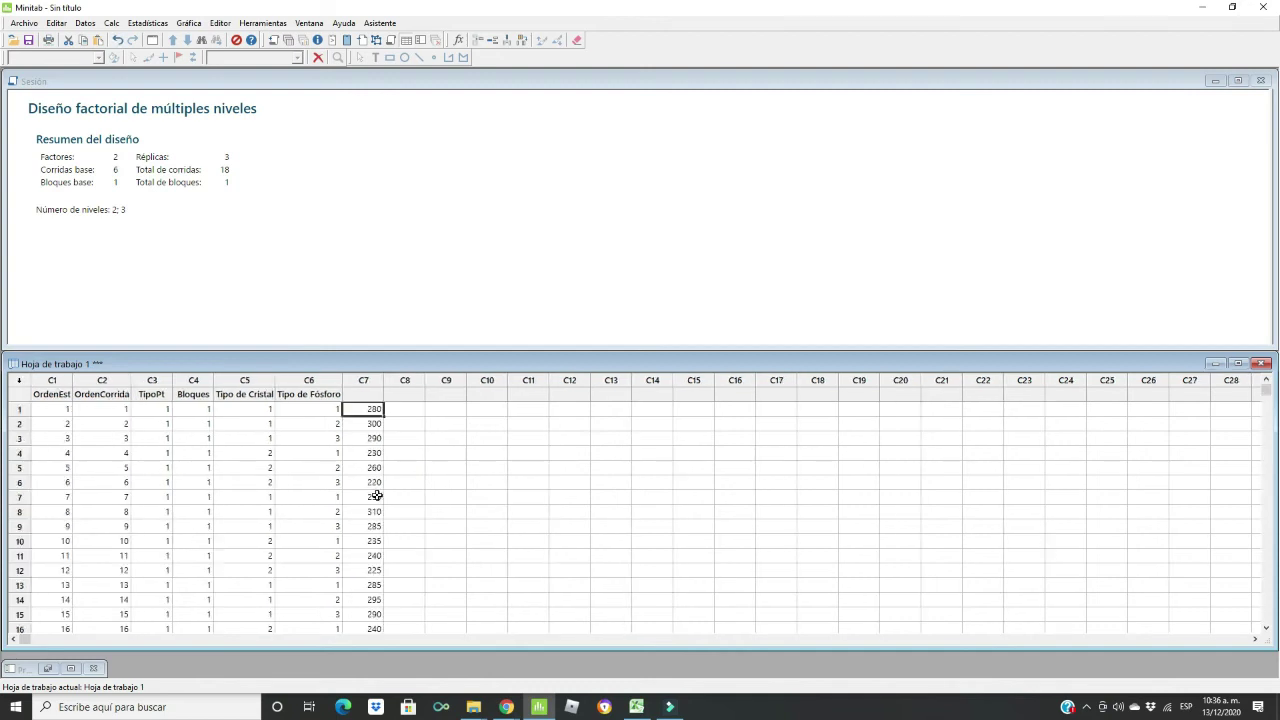
- Check the Tipo de Cristal and Tipo de Fósforo columns against the pasted observations in C7
left_click(249, 409)
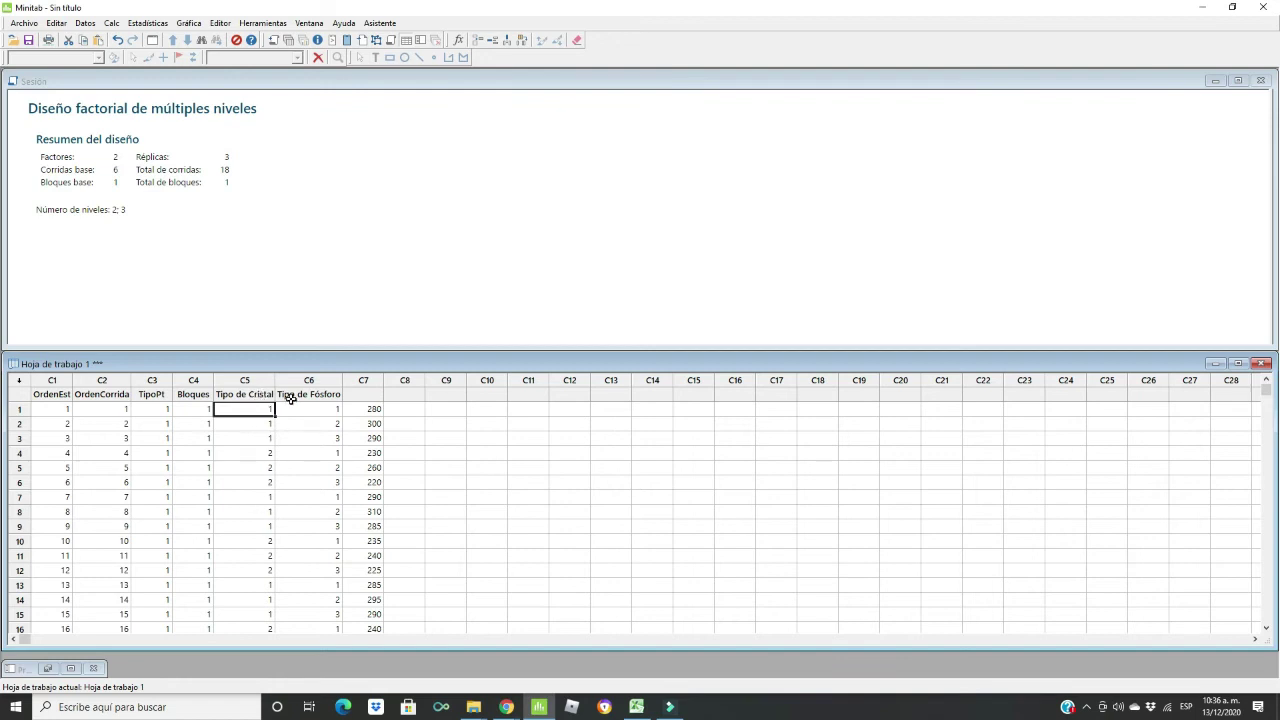
left_click(291, 396)
left_click(294, 408)
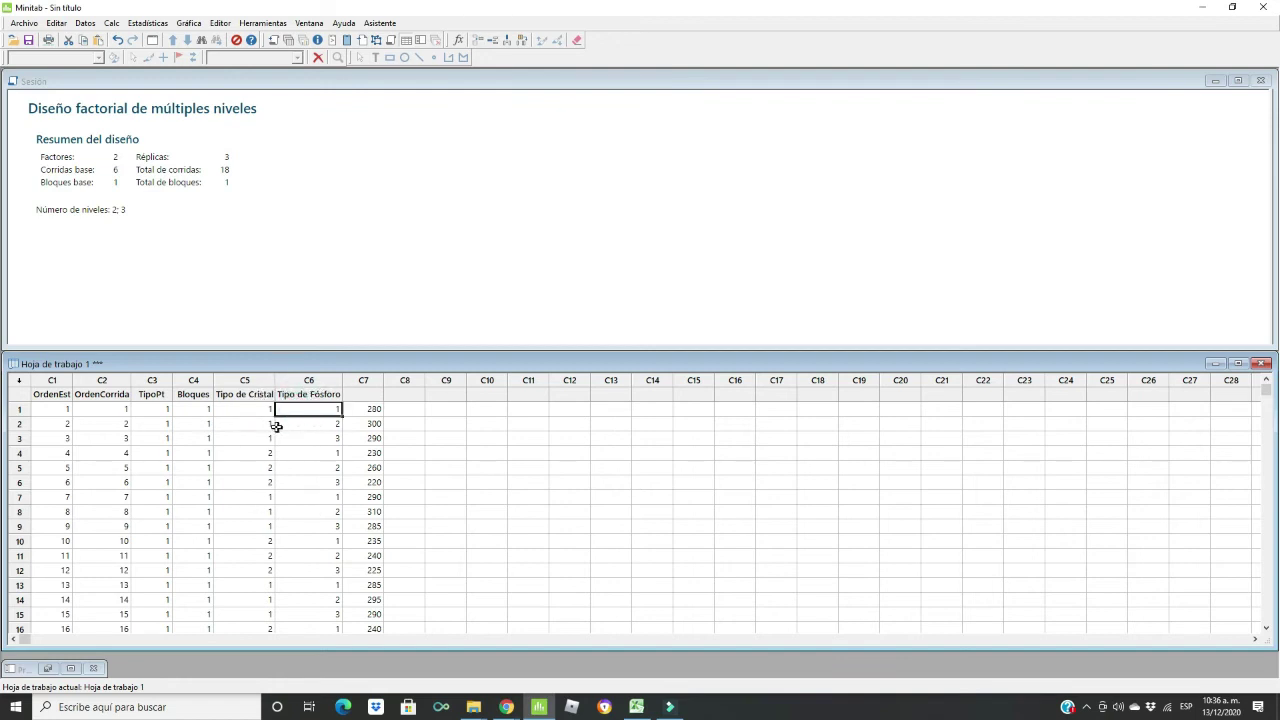
left_click(367, 410)
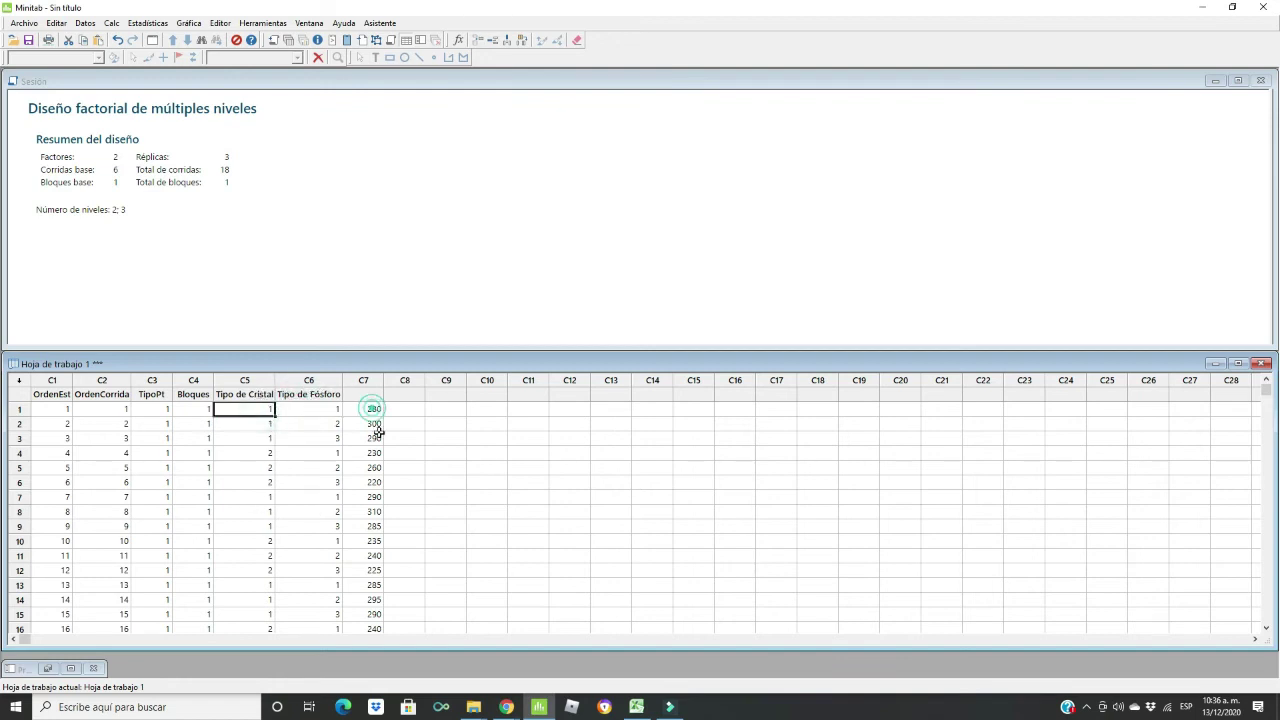
scroll(434, 450, "down", 2)
left_click(434, 450)
scroll(434, 450, "up", 2)
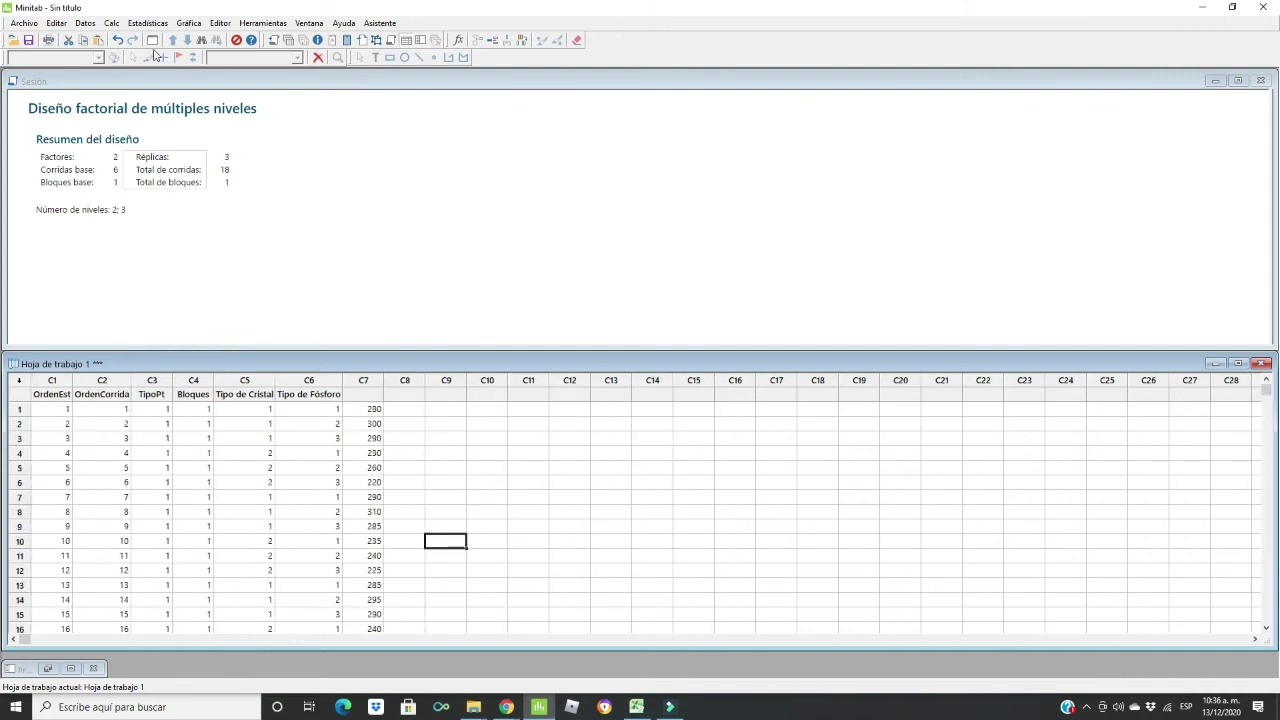
- Run Analyze Factorial Design (Analizar diseño factorial) on the 2×3 design with column C7 as the response
left_click(147, 22)
mouse_move(175, 85)
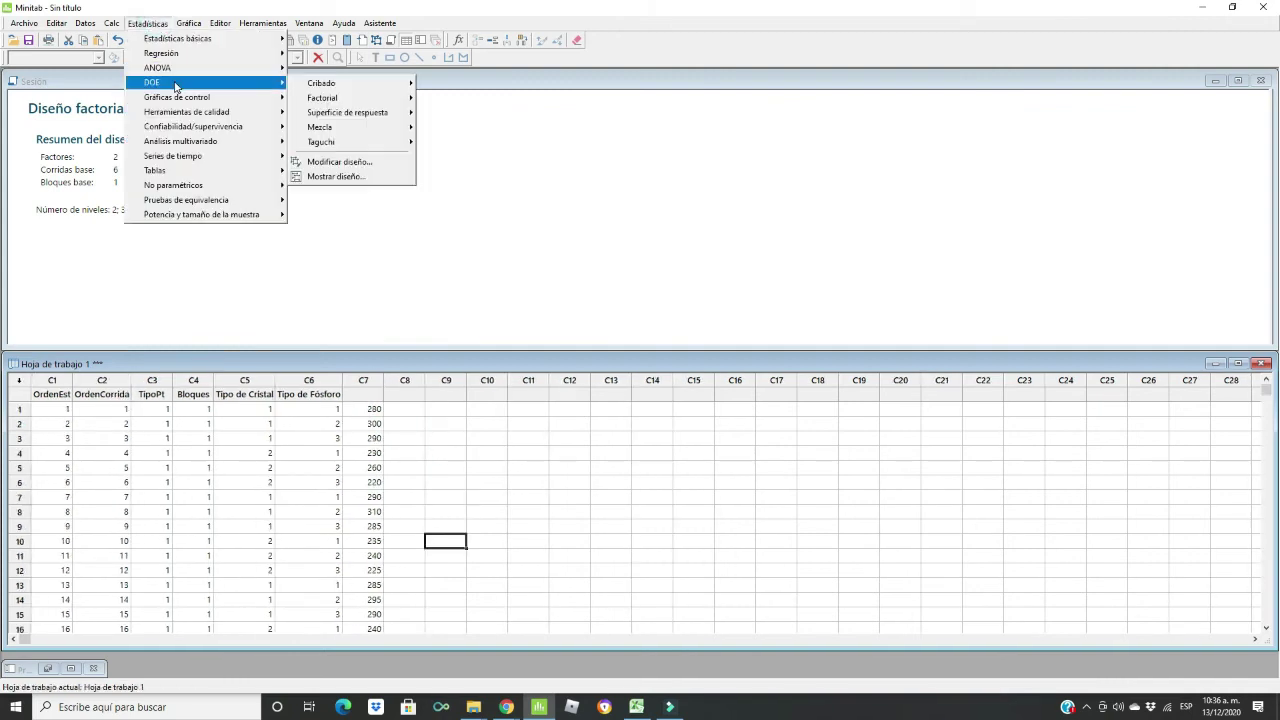
mouse_move(350, 97)
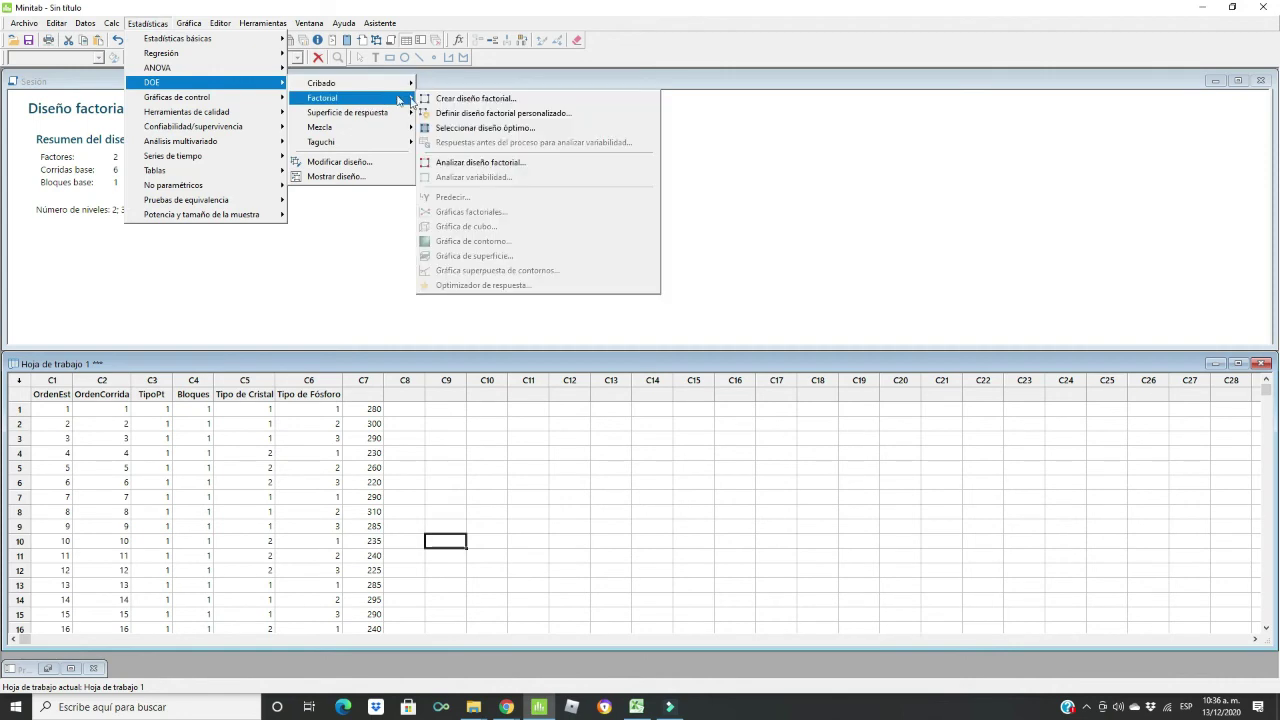
left_click(491, 164)
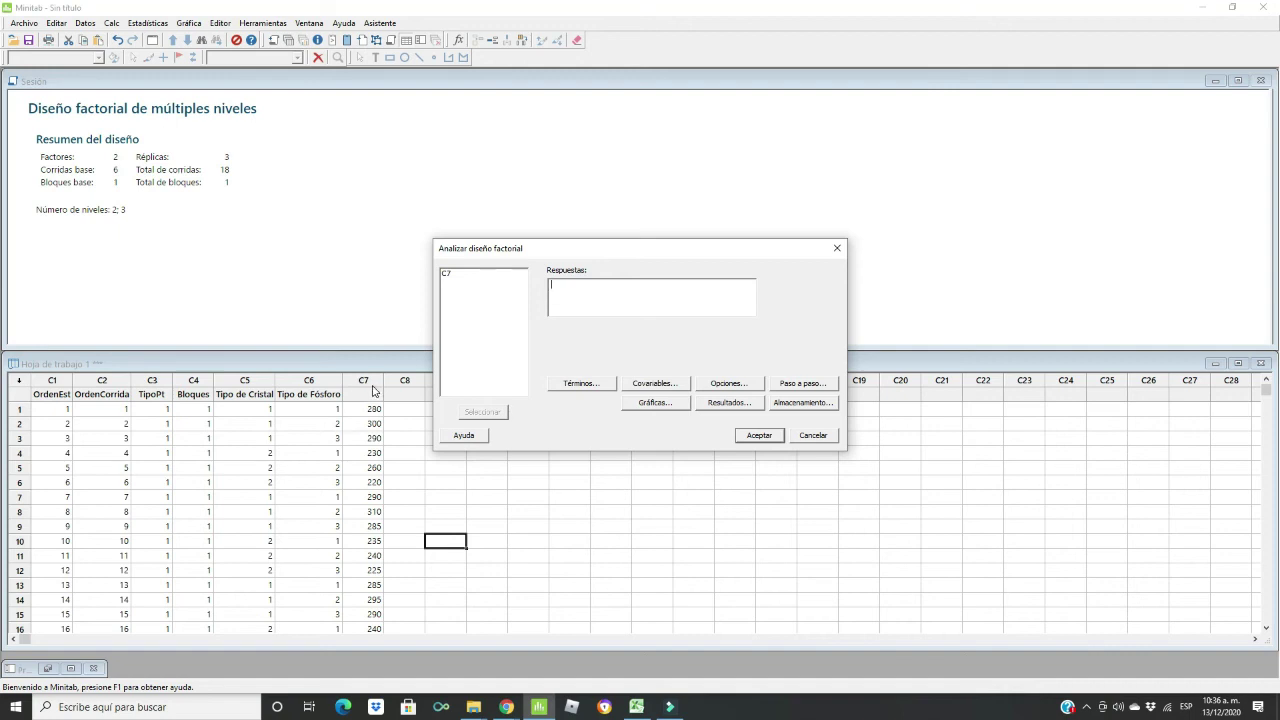
double_click(446, 277)
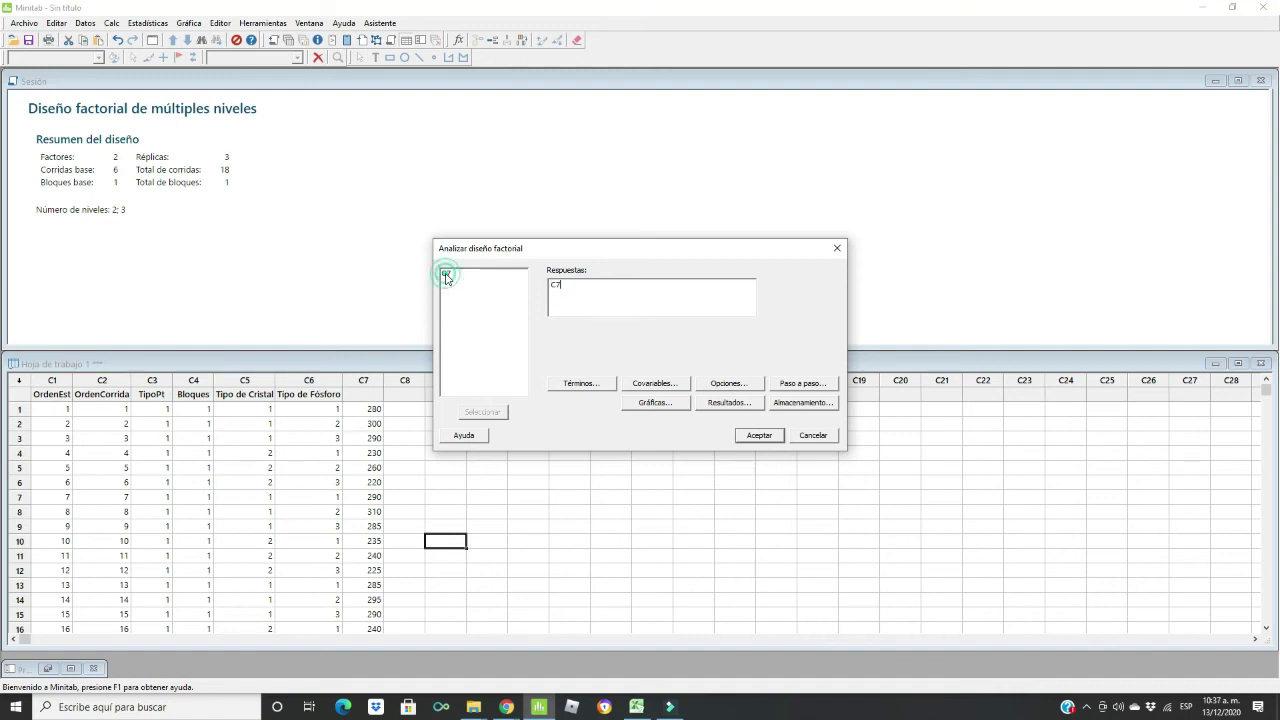
left_click(576, 290)
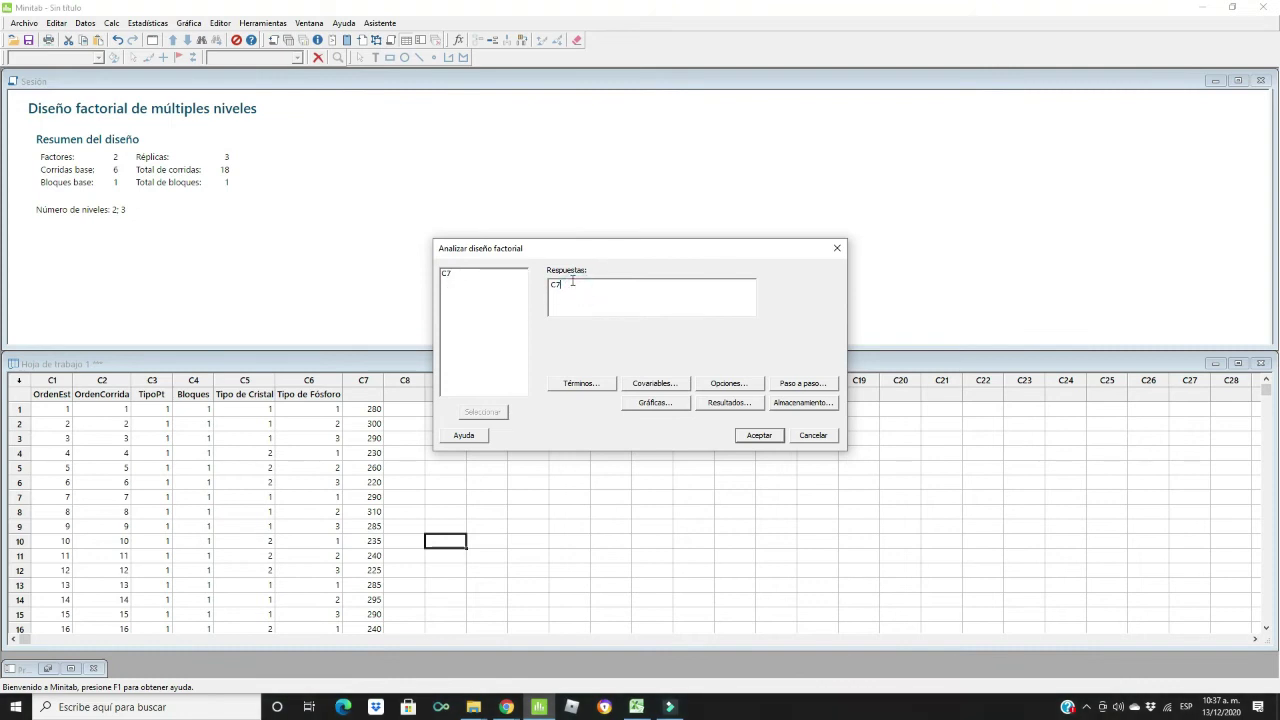
left_click_drag(576, 290, 542, 286)
type("C7")
left_click(759, 435)
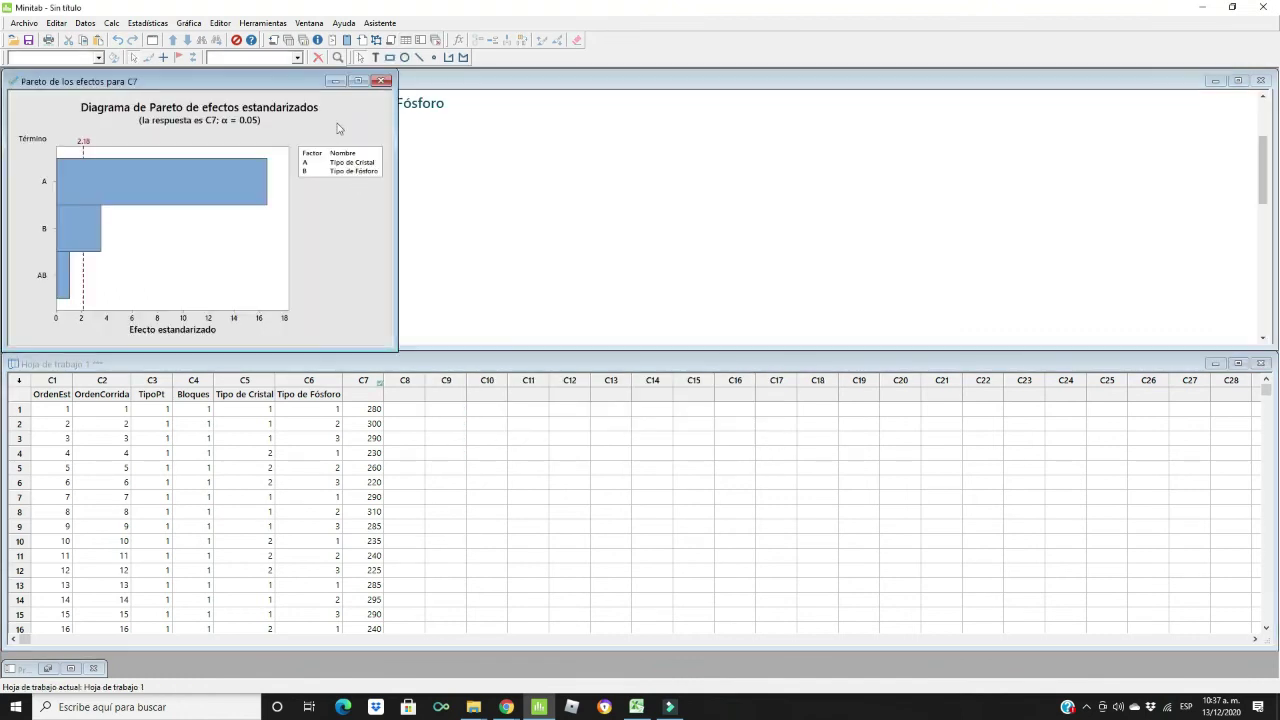
- Minimize the Pareto chart of standardized effects and examine the Análisis de Varianza table in the session output
left_click(335, 81)
scroll(318, 294, "down", 1)
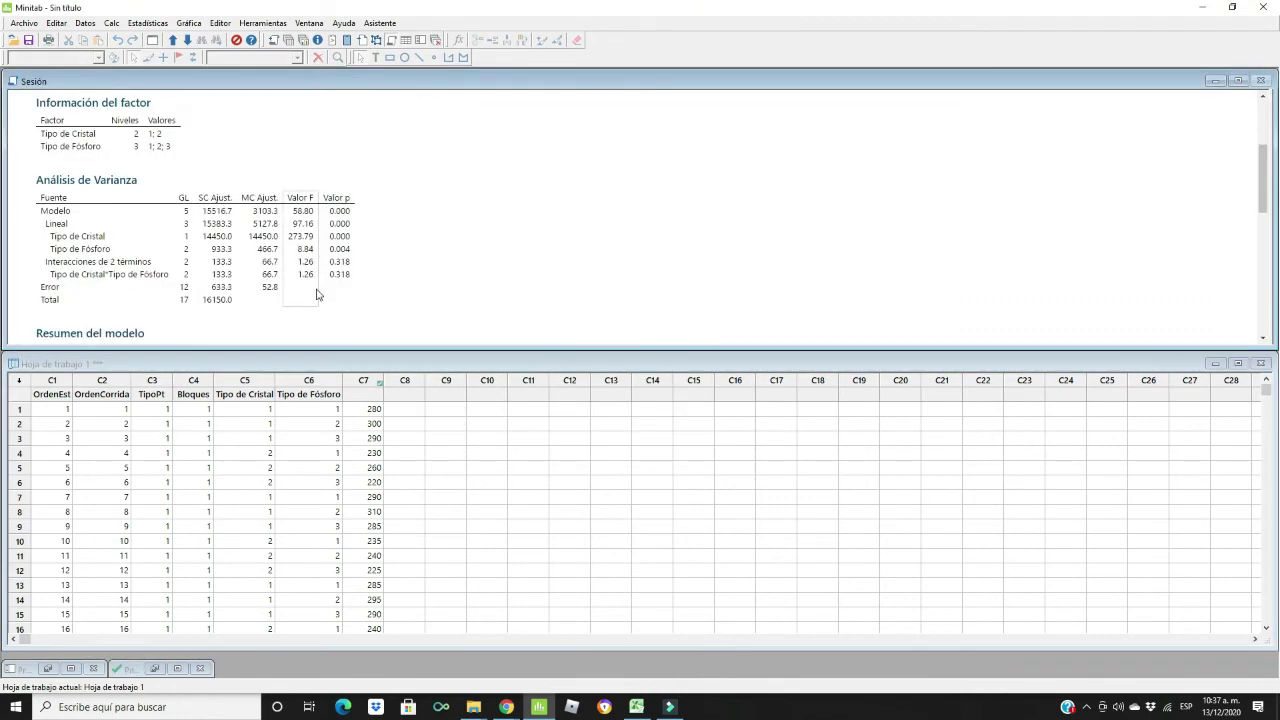
scroll(318, 294, "down", 1)
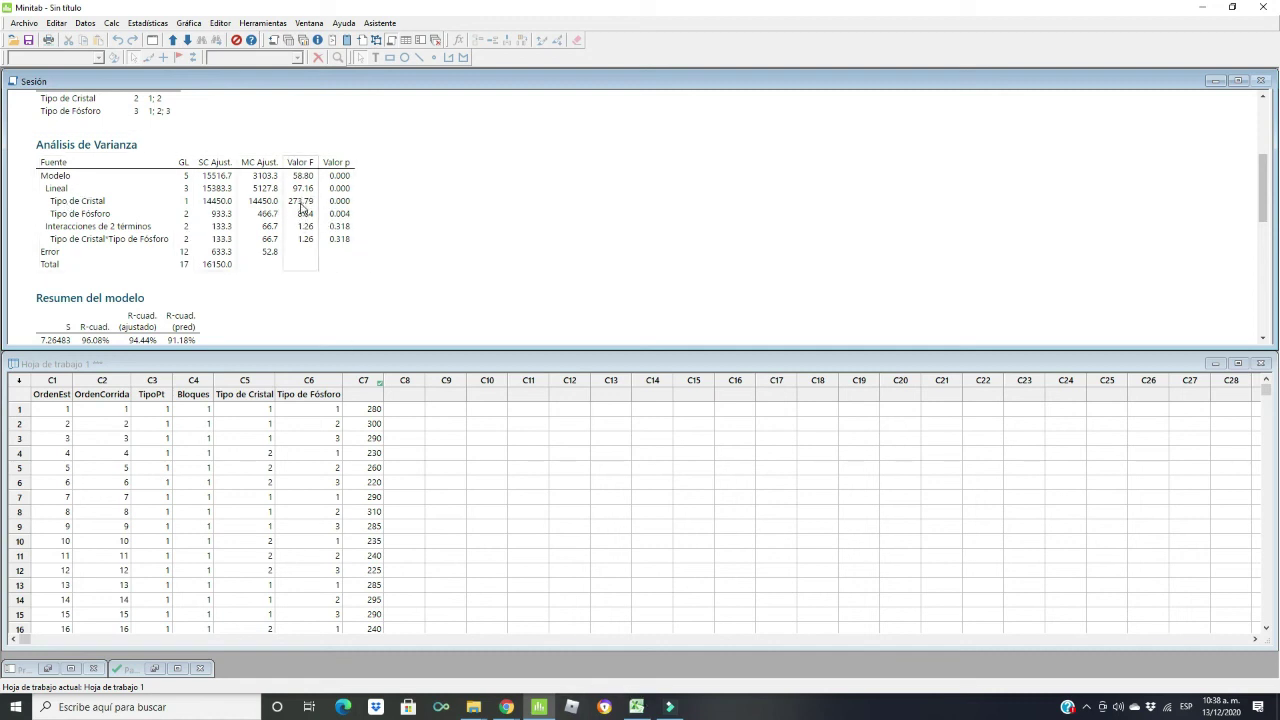
- Switch to Excel and look up the tabulated critical F with a−1 and ab(n−1) degrees of freedom for Tipo de Cristal
left_click(638, 707)
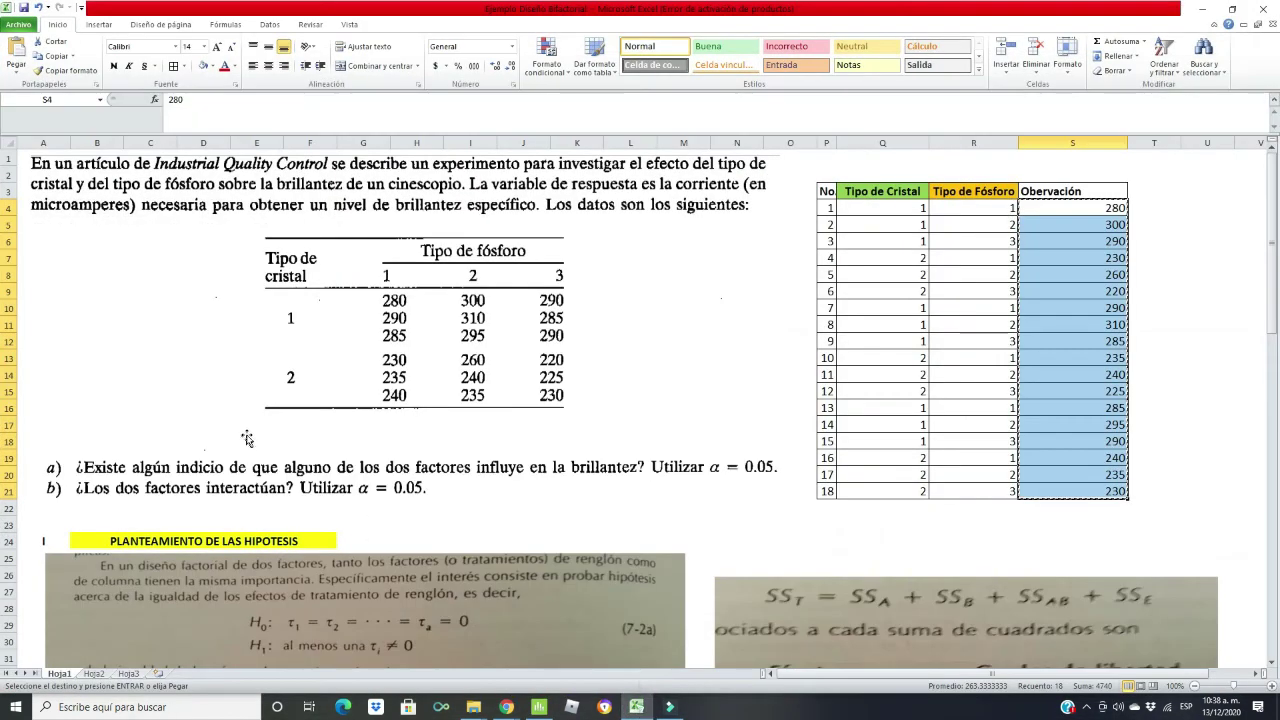
scroll(256, 432, "down", 20)
left_click(208, 200)
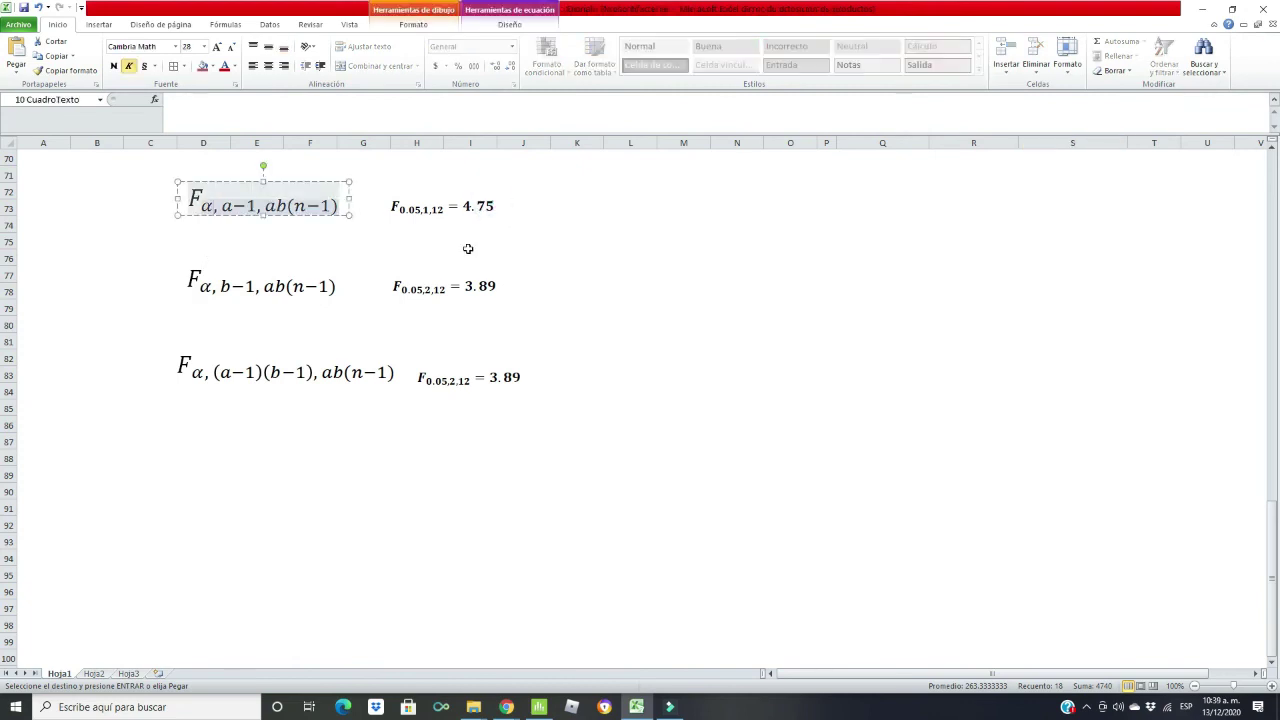
left_click(430, 208)
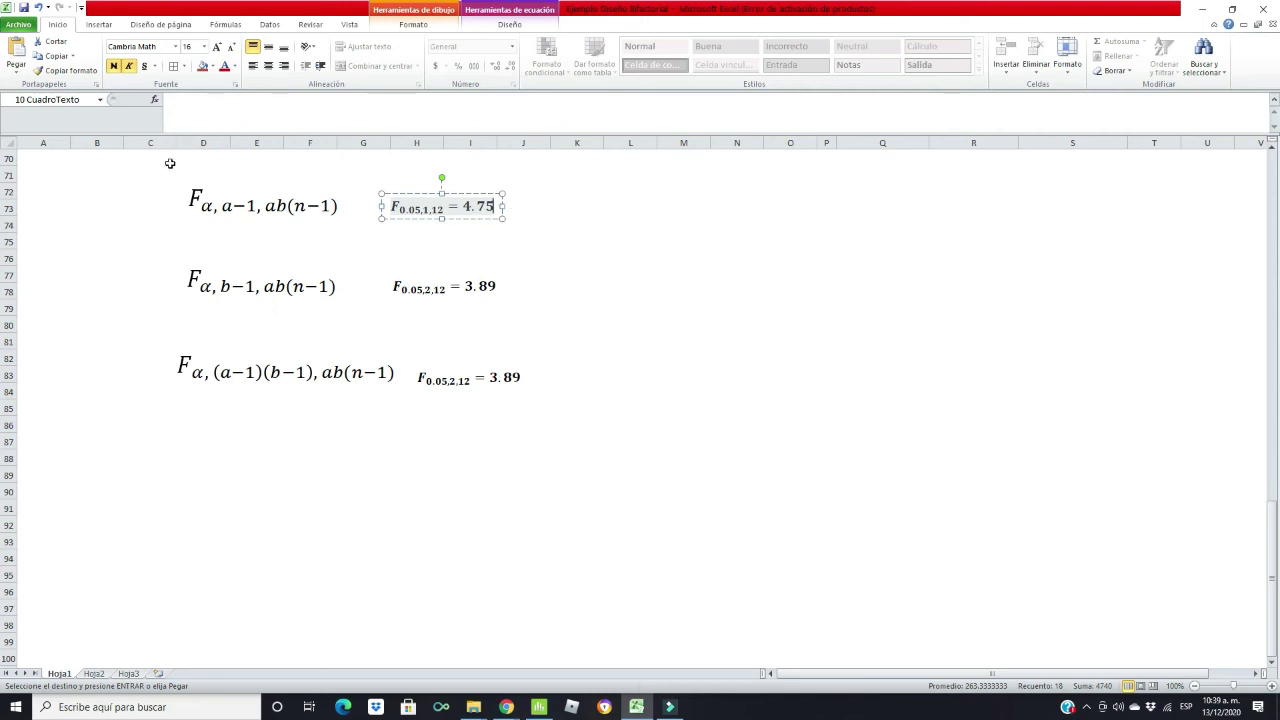
- Recheck the problem's factor table, look up the critical F for Tipo de Fósforo, and switch to Minitab to compare its ANOVA F value
scroll(404, 235, "up", 20)
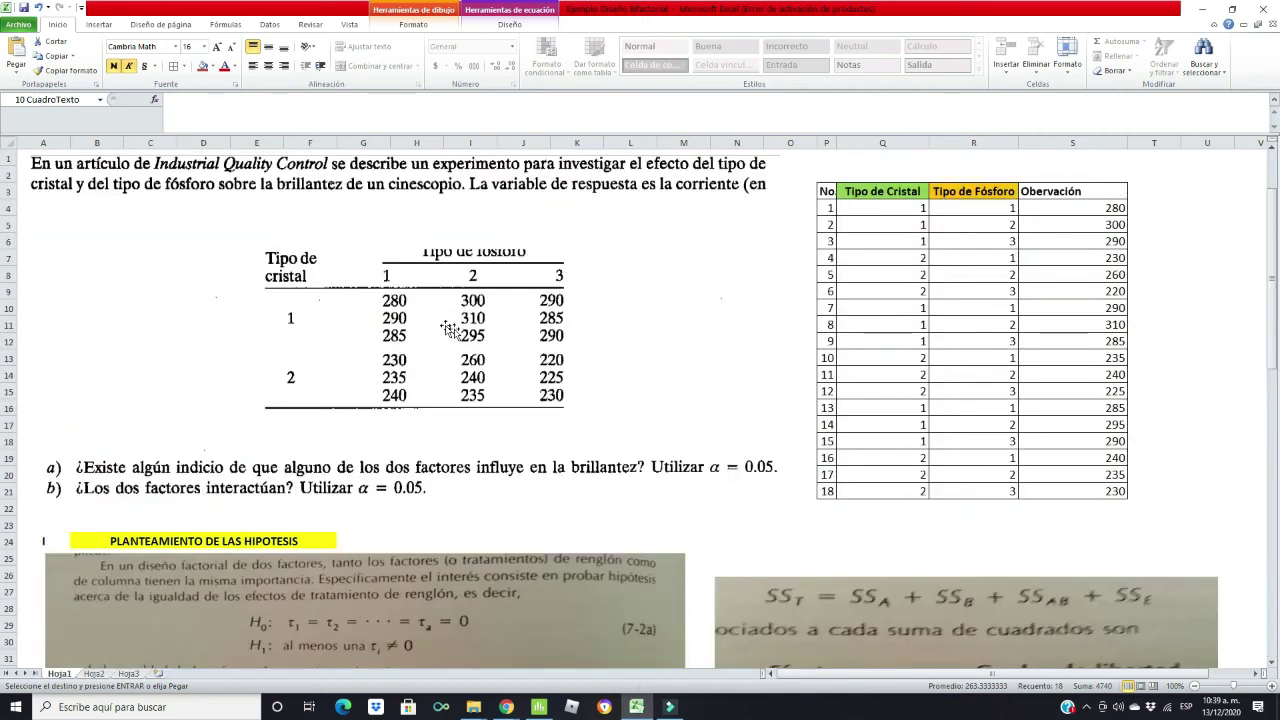
scroll(310, 318, "down", 12)
scroll(600, 402, "up", 12)
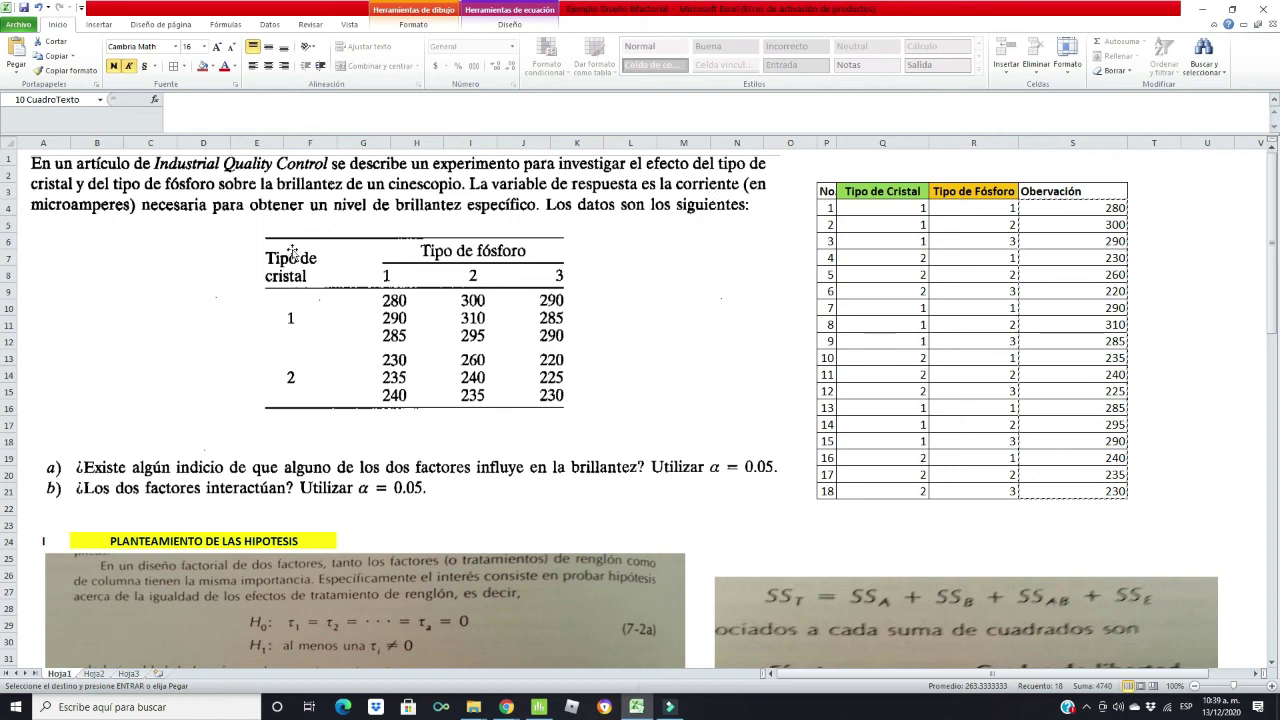
scroll(316, 351, "down", 4)
scroll(318, 355, "down", 17)
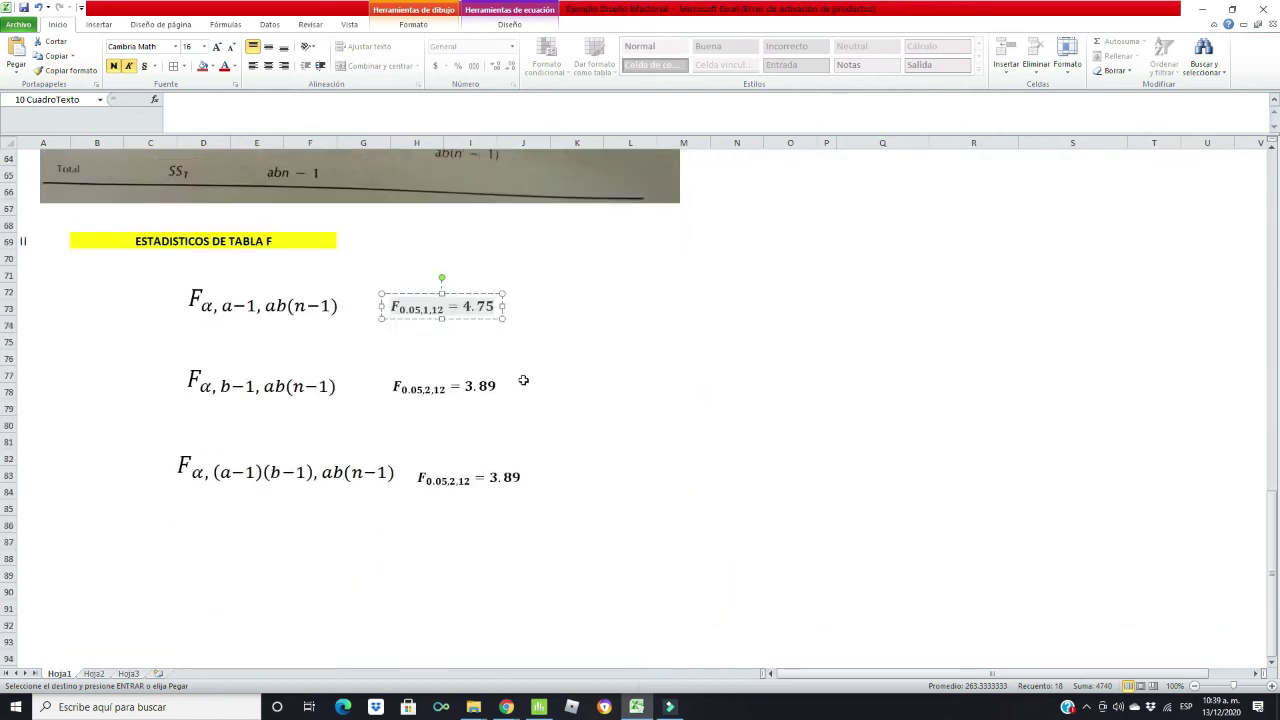
left_click(500, 392)
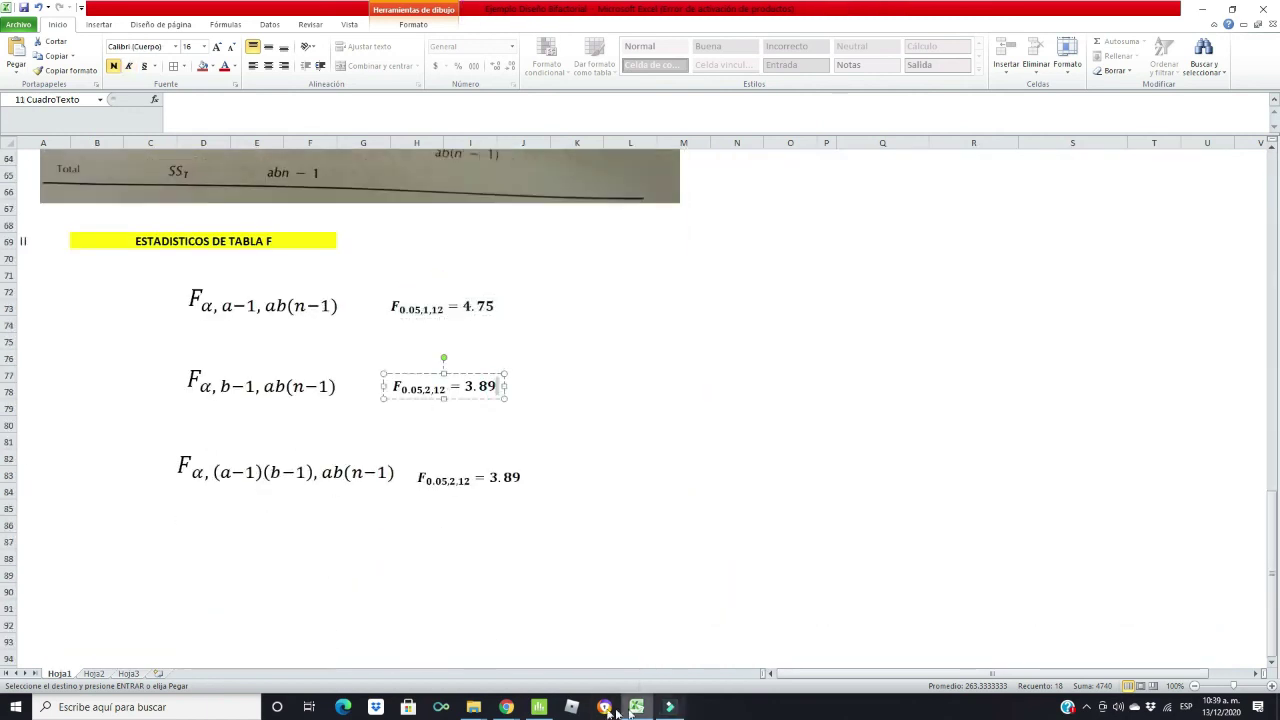
left_click(538, 707)
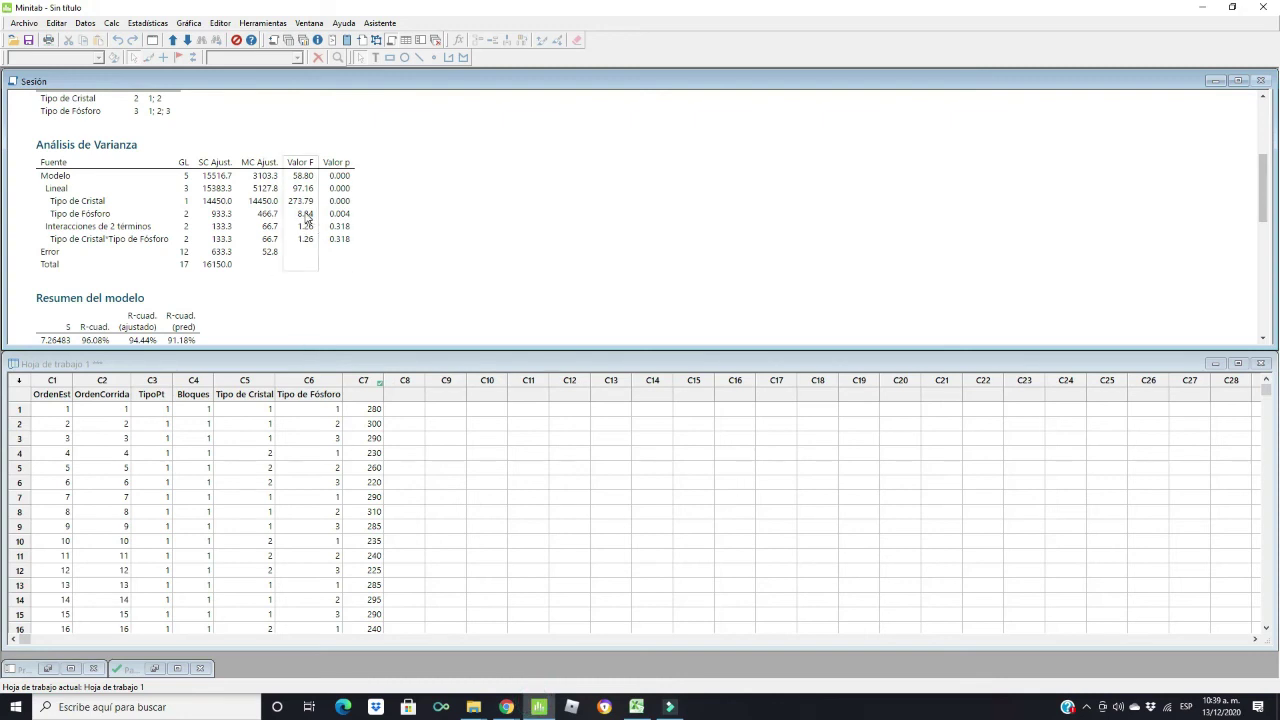
- Switch to Excel to check the critical F for the two-factor interaction, and return to Minitab to compare it with the ANOVA results
left_click(670, 707)
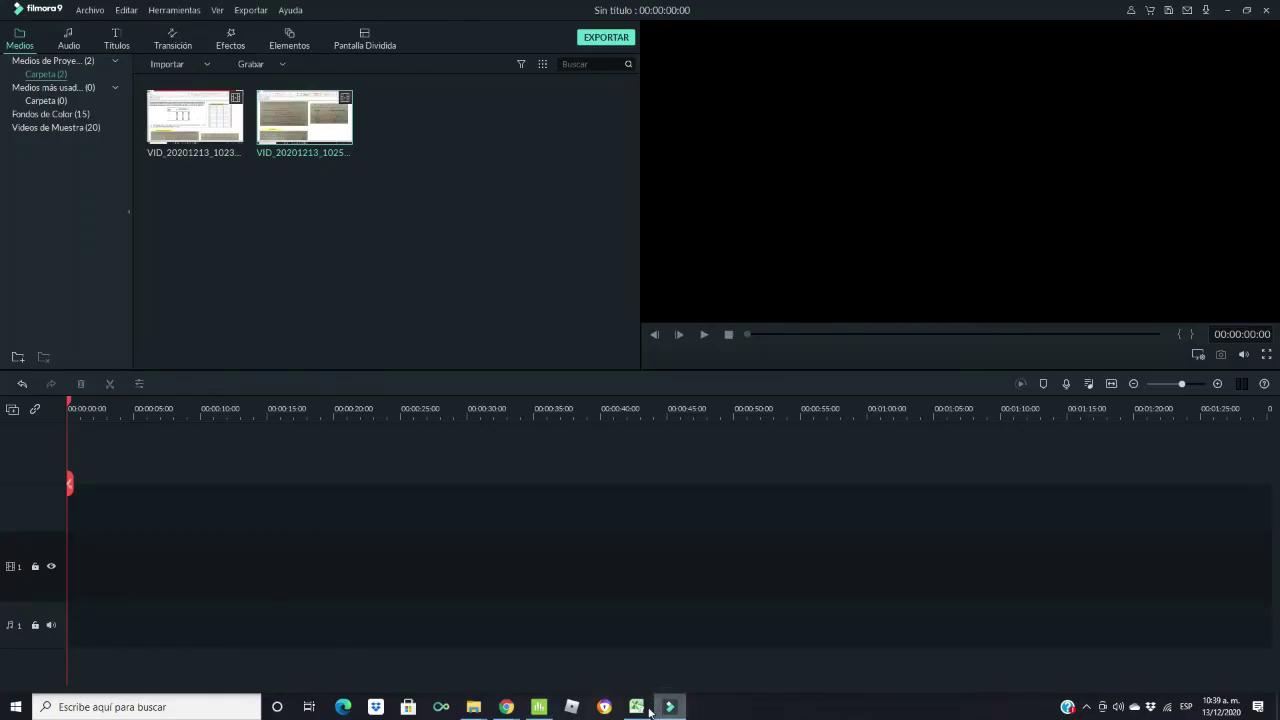
left_click(636, 707)
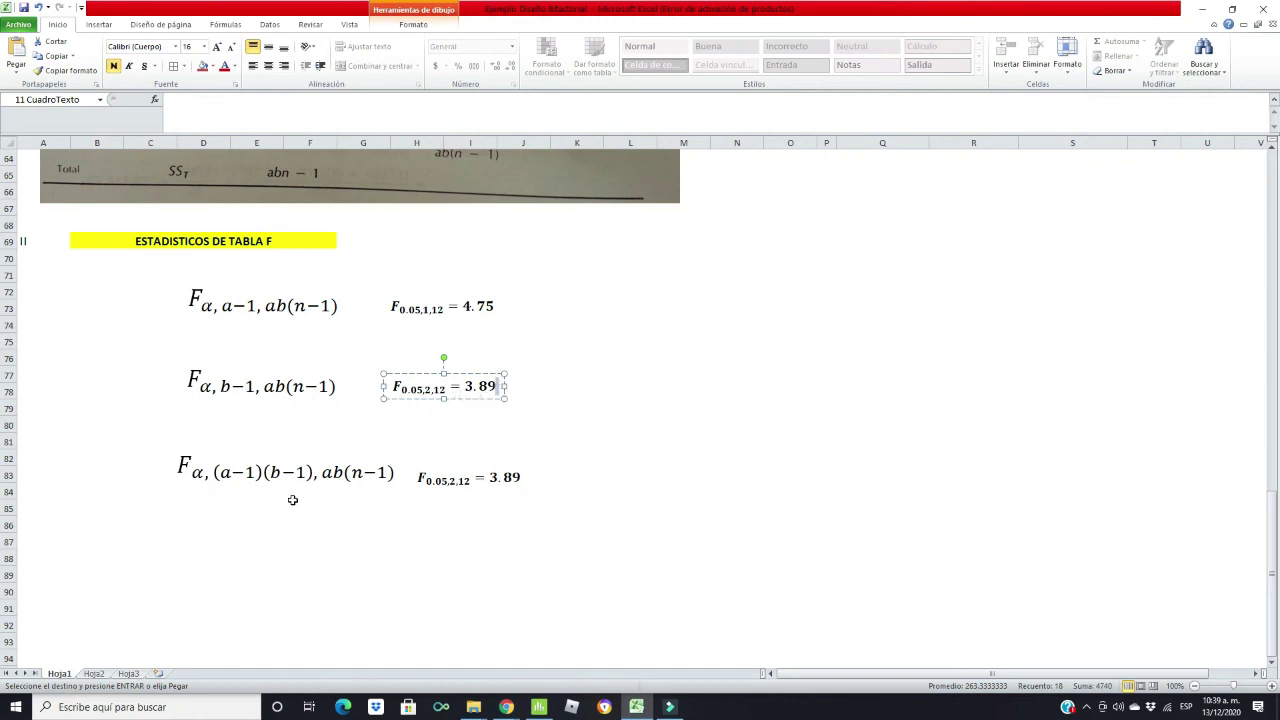
left_click(523, 478)
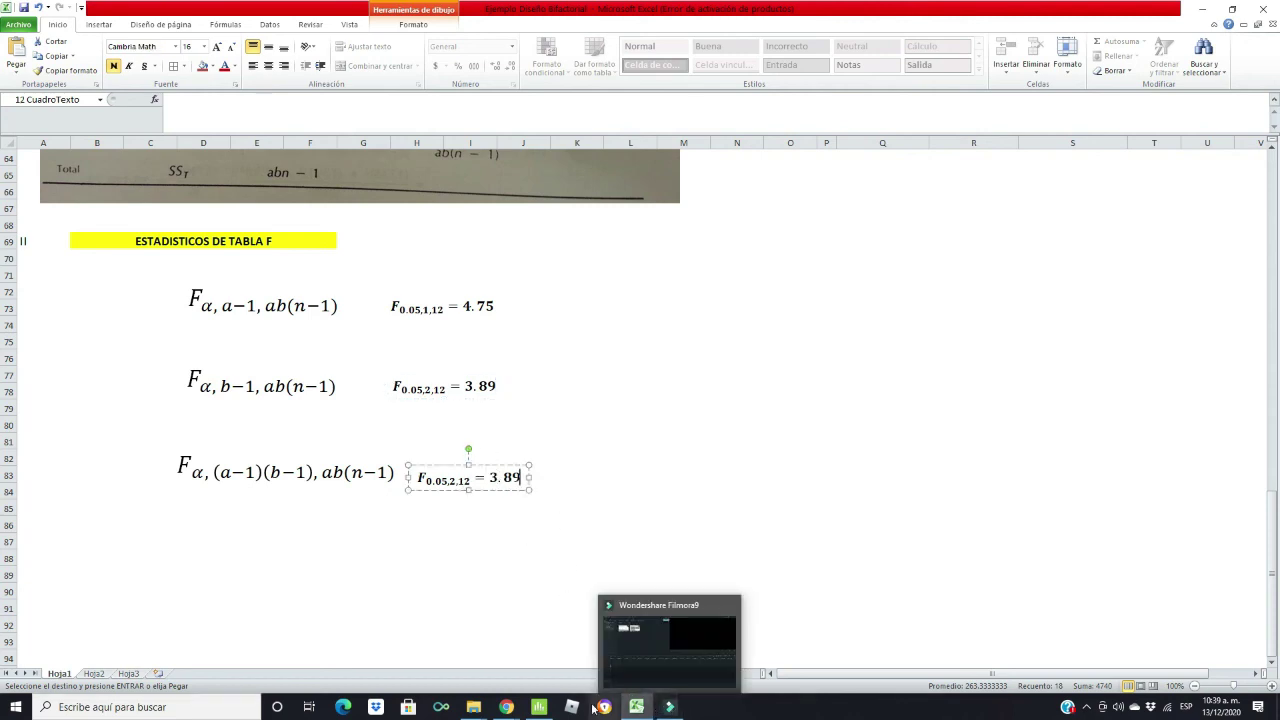
left_click(539, 707)
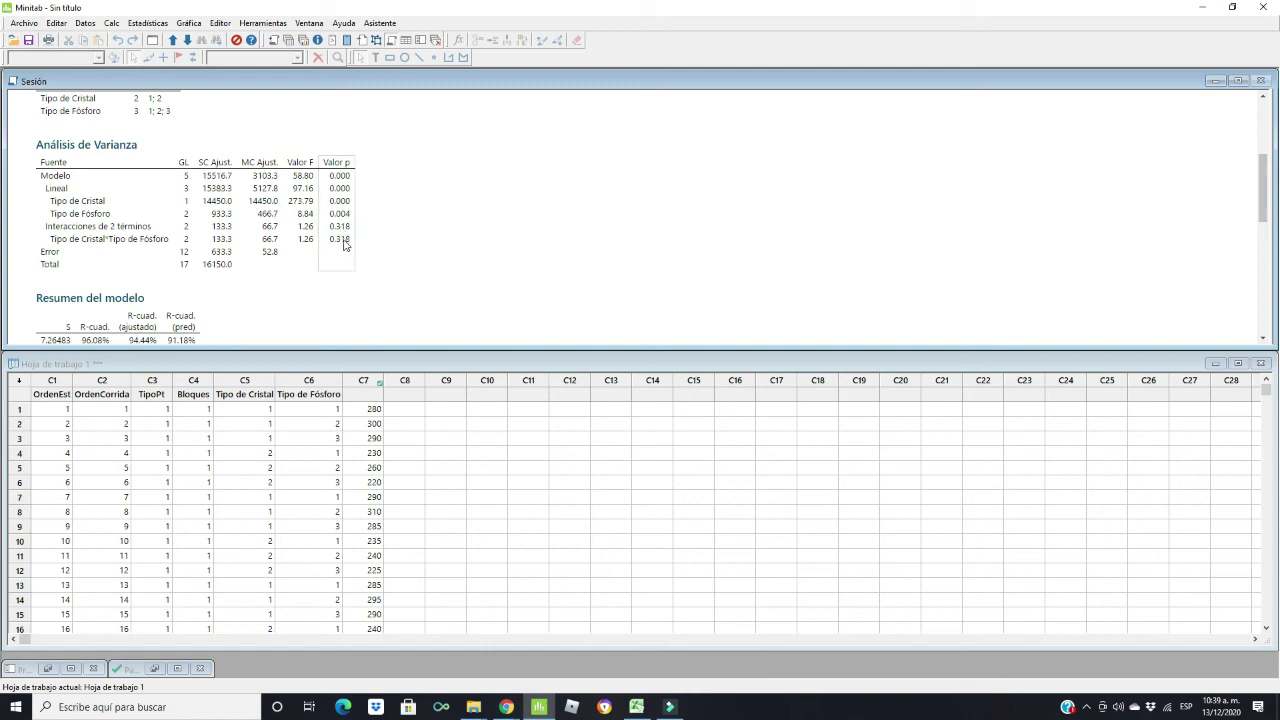
- Review the session output from the design summary through the model summary, coefficients, regression equation and unusual observations
scroll(355, 280, "down", 10)
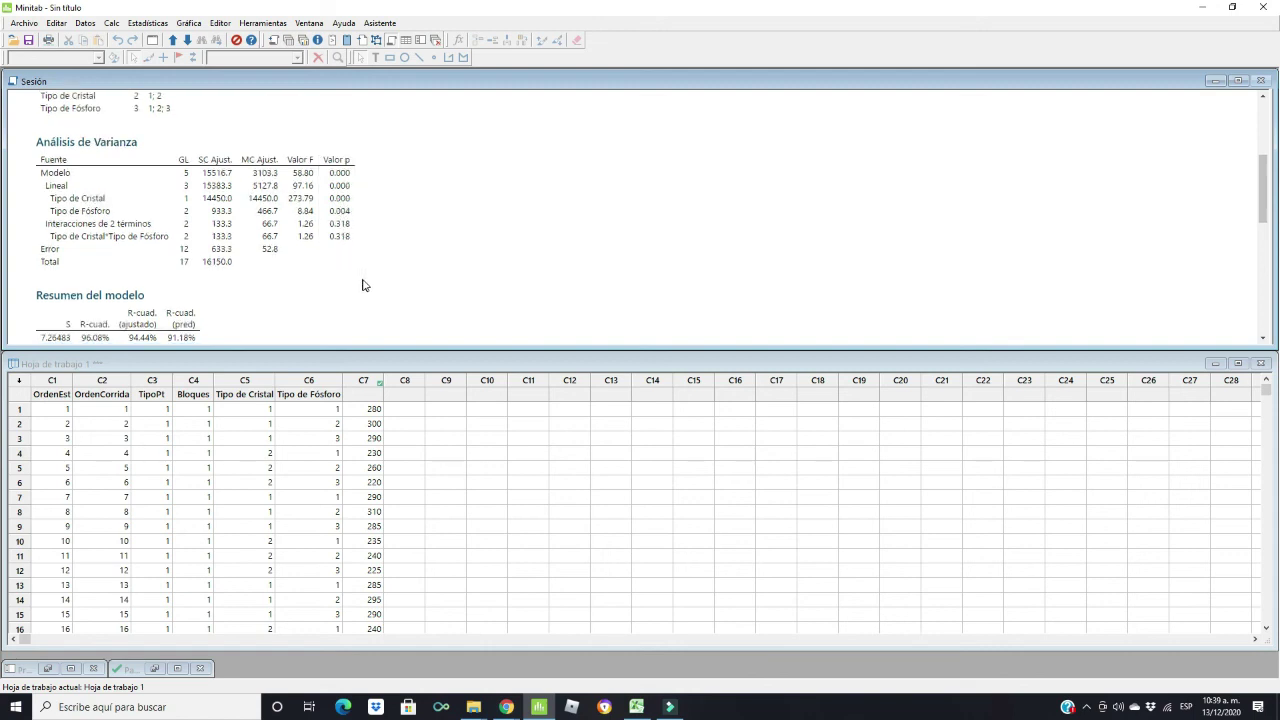
scroll(361, 312, "up", 15)
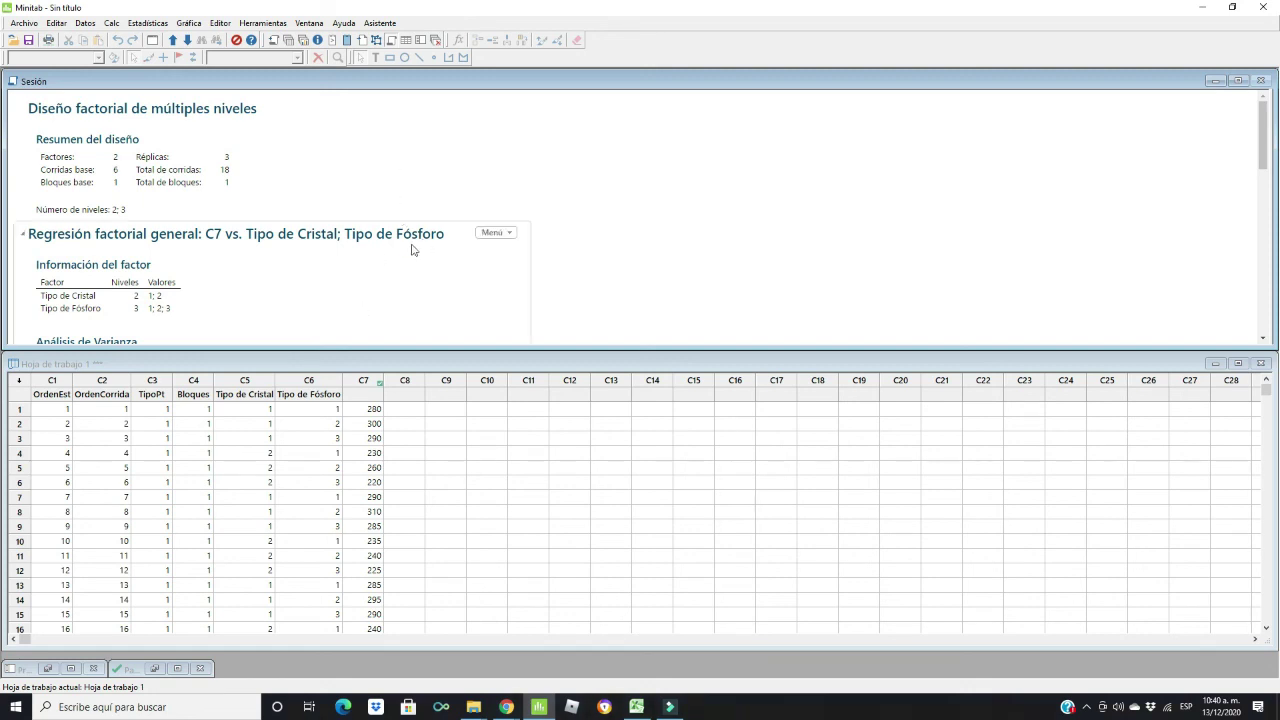
scroll(410, 250, "down", 6)
scroll(342, 222, "down", 7)
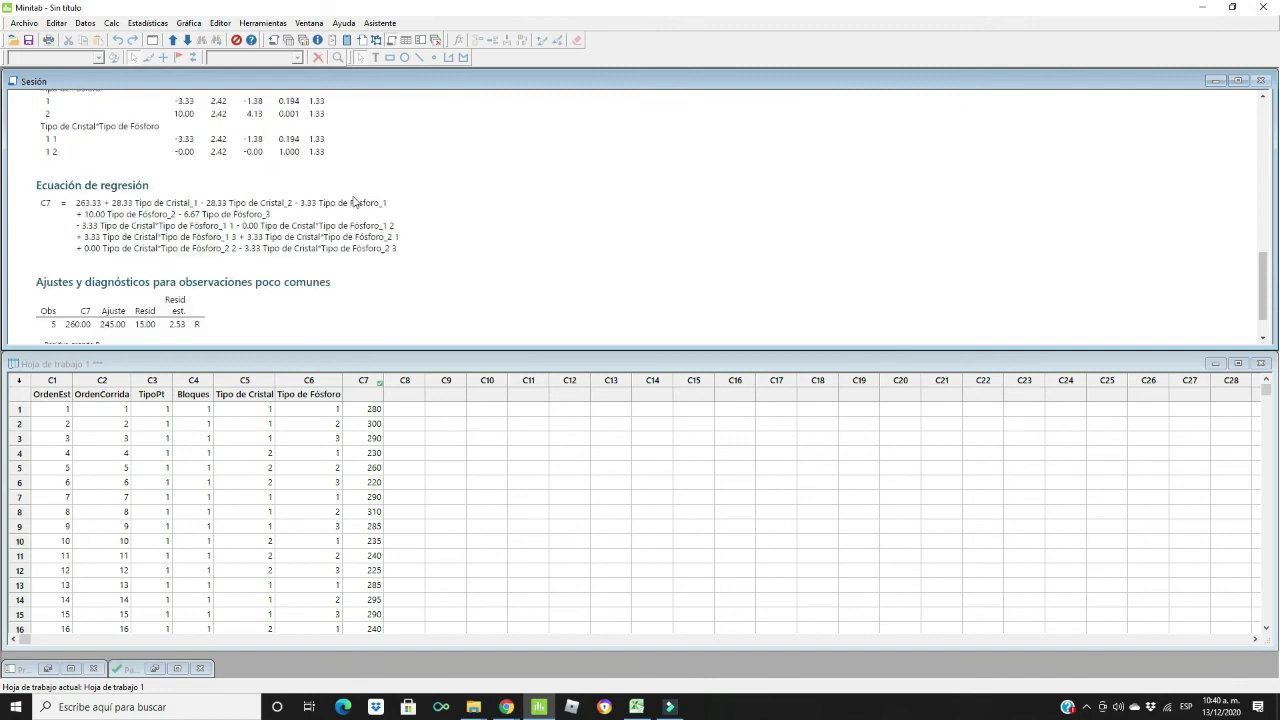
scroll(394, 271, "up", 13)
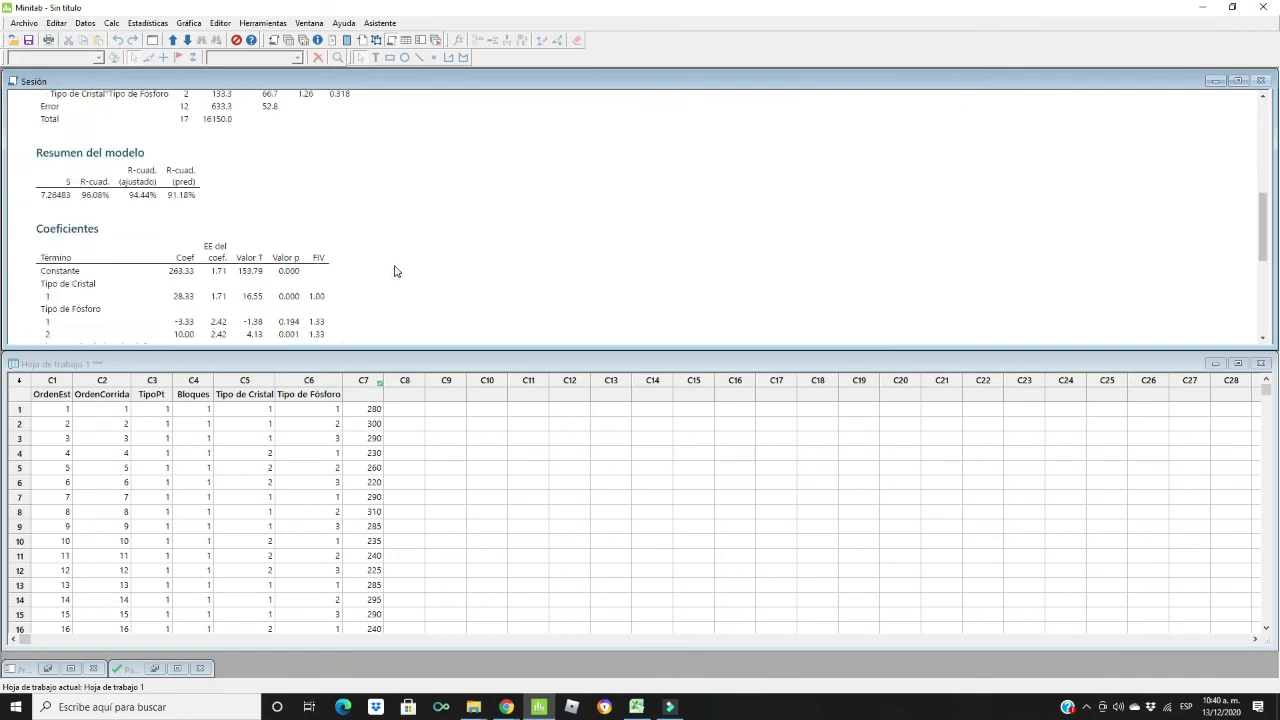